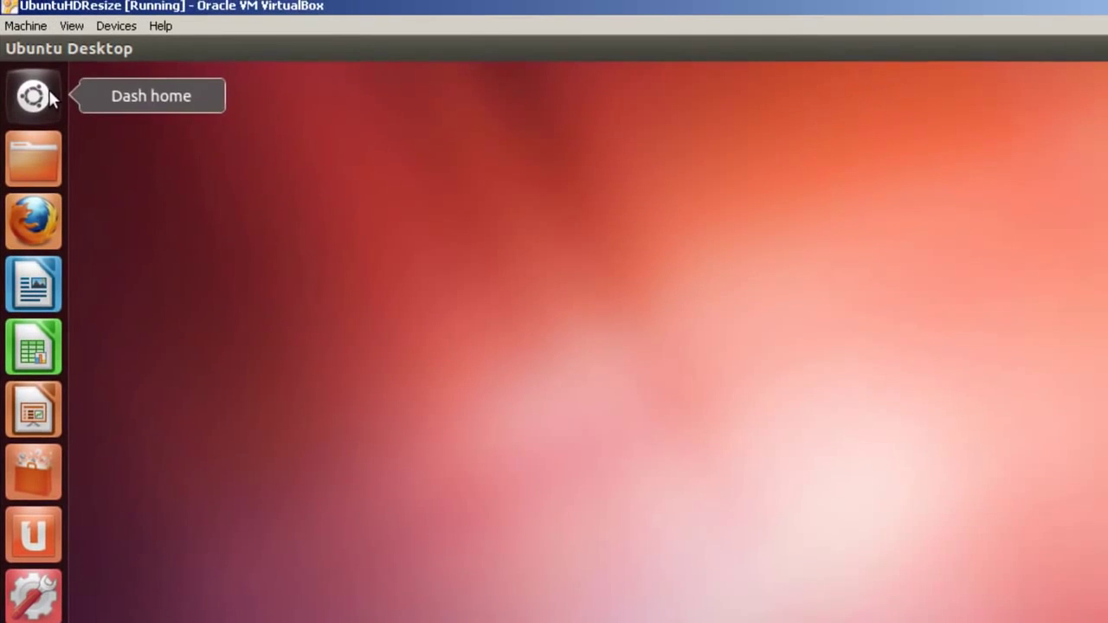
Find and open Disk Utility, select the 13 GB hard disk and widen the window to examine its volumes
click(49, 98)
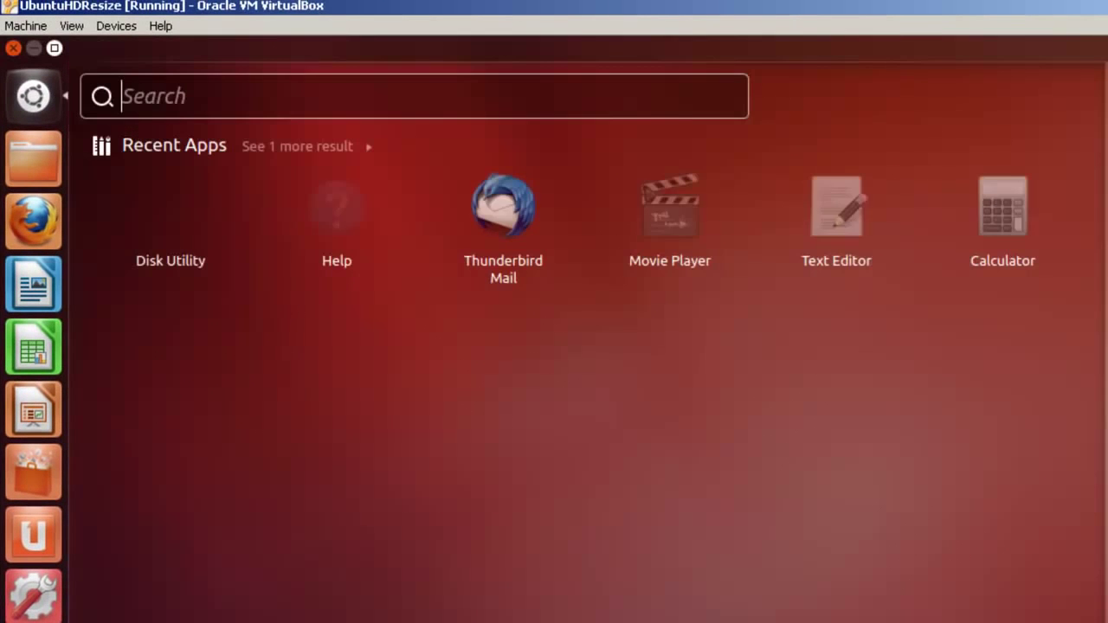
text(disk)
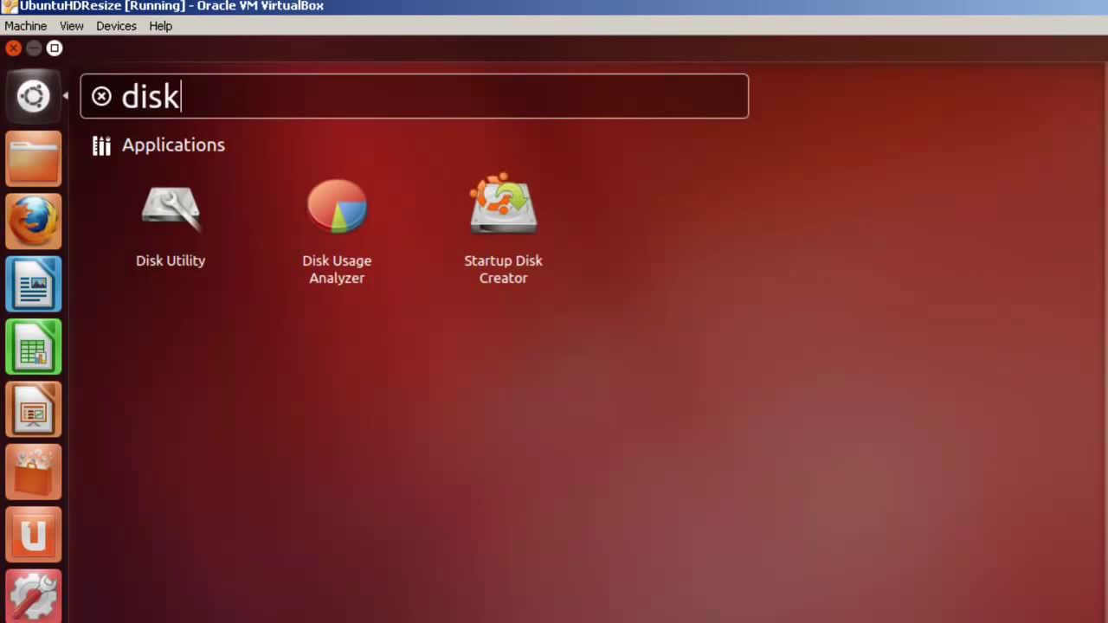
click(174, 207)
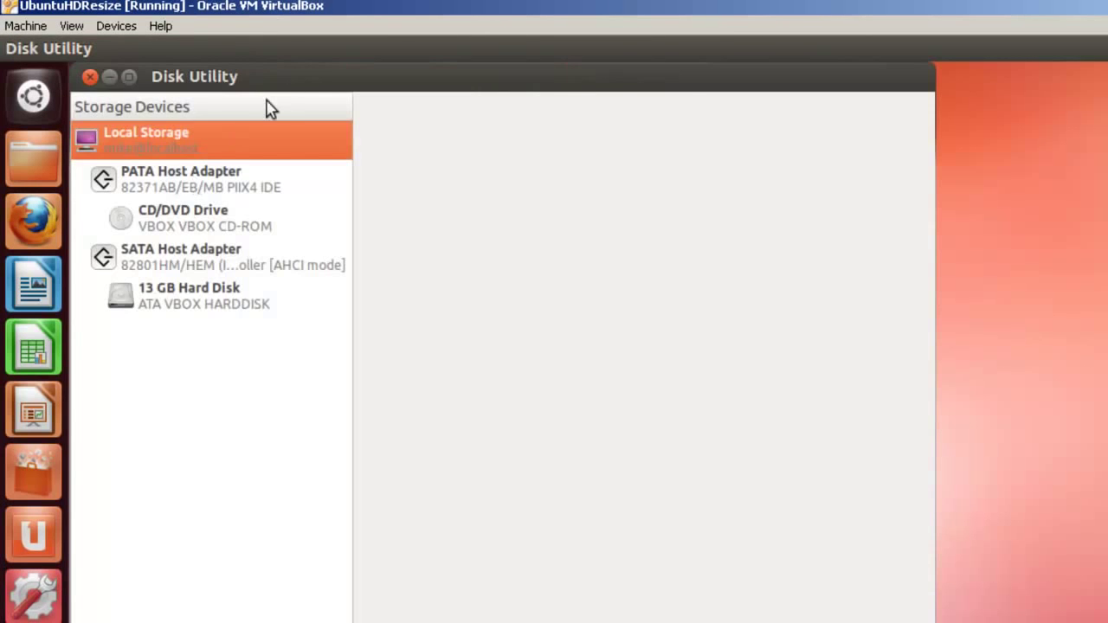
drag(385, 81, 763, 101)
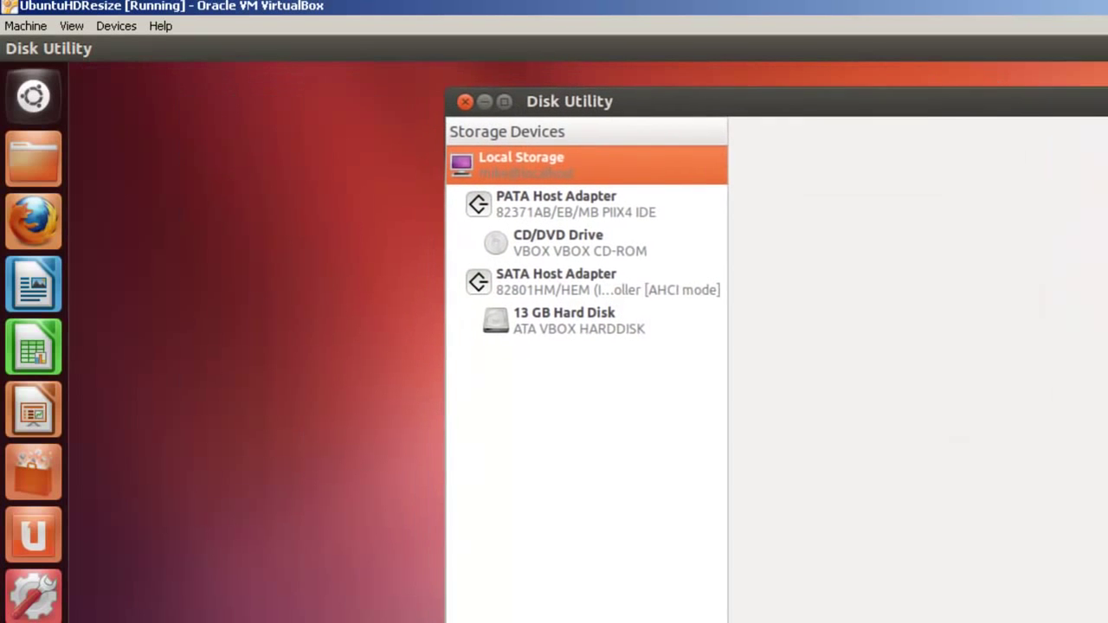
click(551, 317)
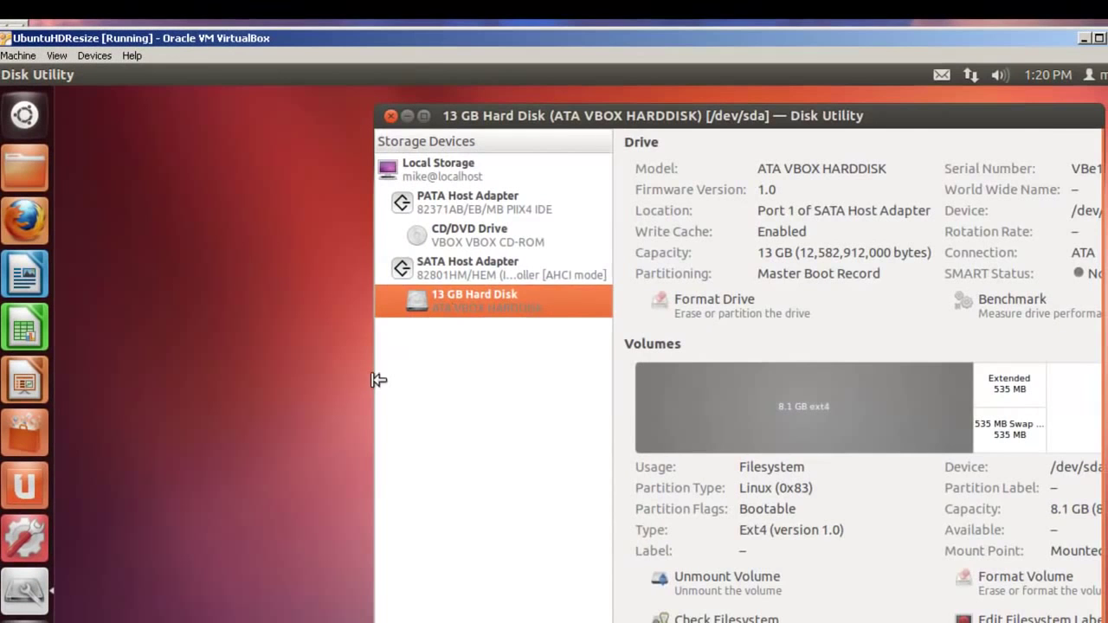
drag(378, 379, 99, 379)
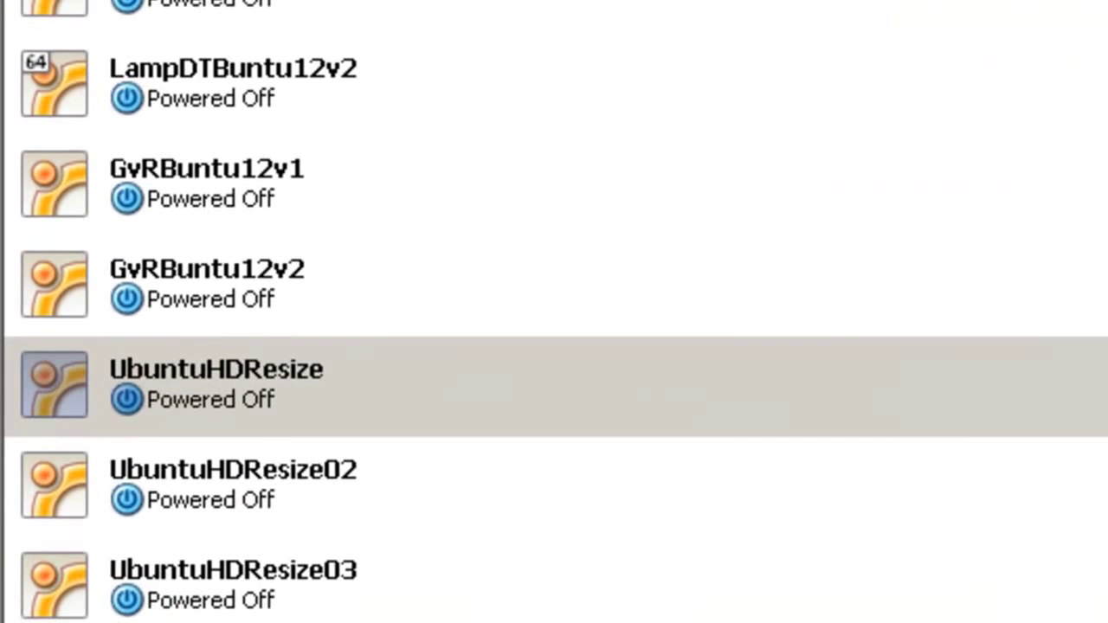
Remove Floppy from the boot order in the UbuntuHDResize virtual machine's system settings
click(280, 369)
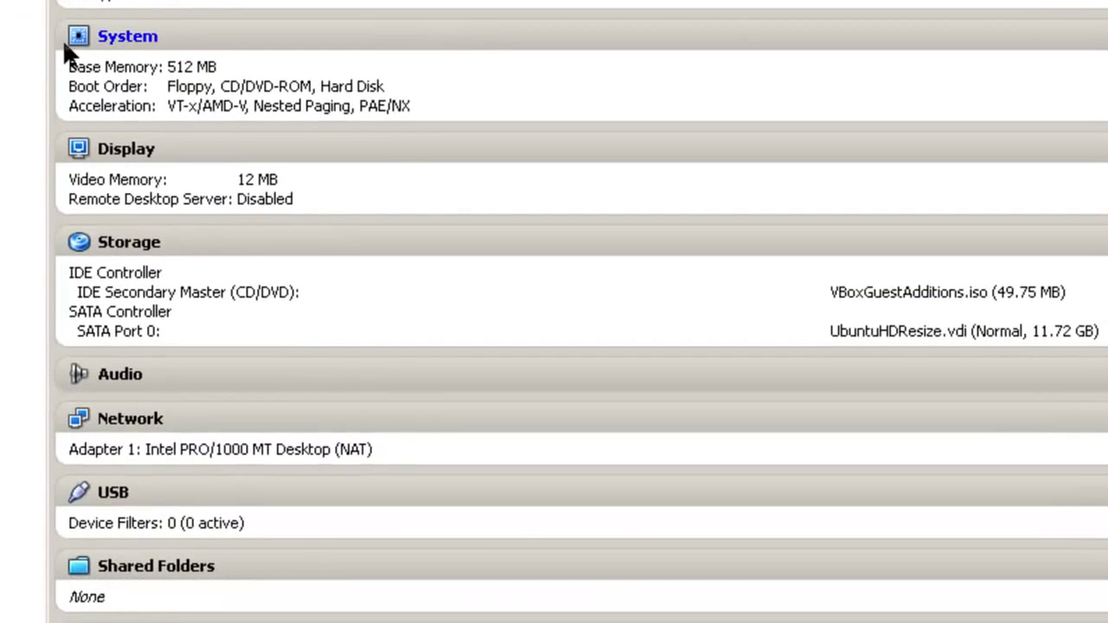
click(130, 43)
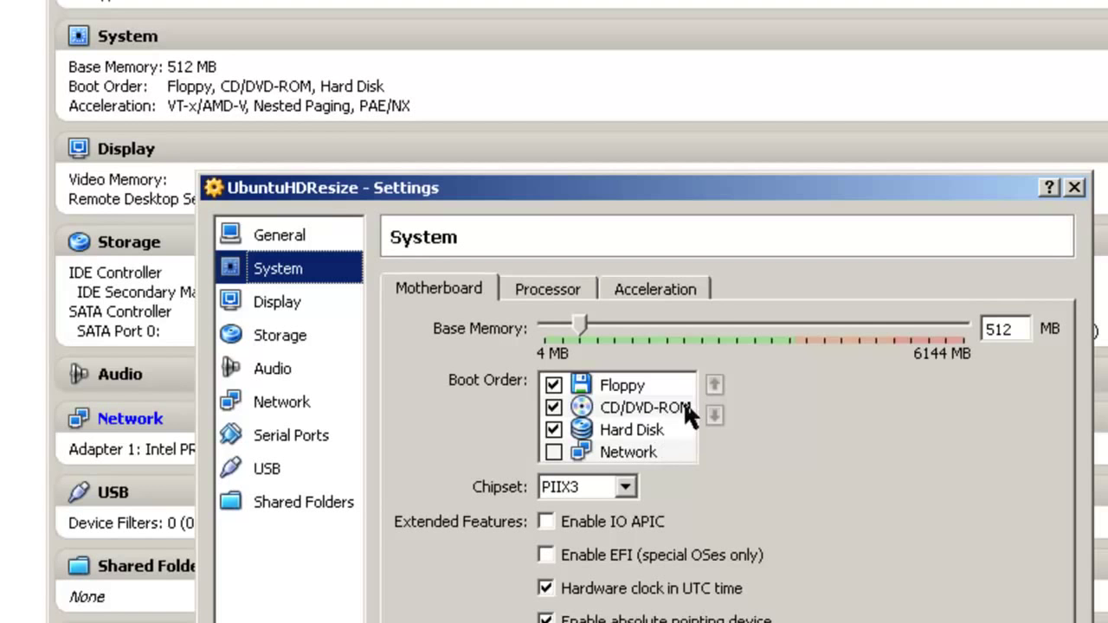
click(561, 389)
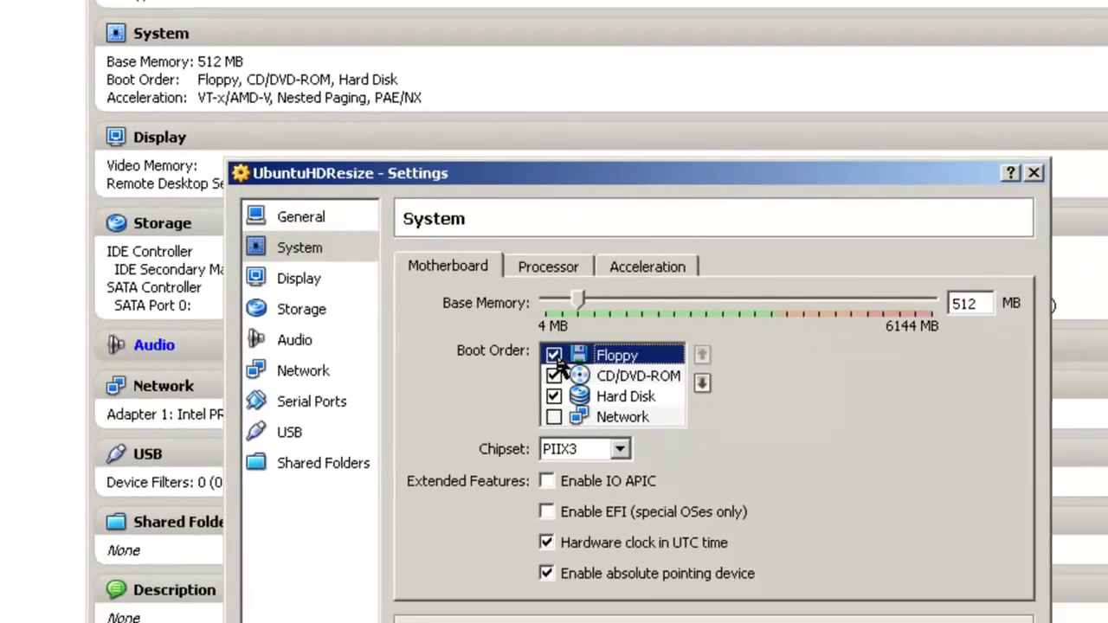
click(553, 355)
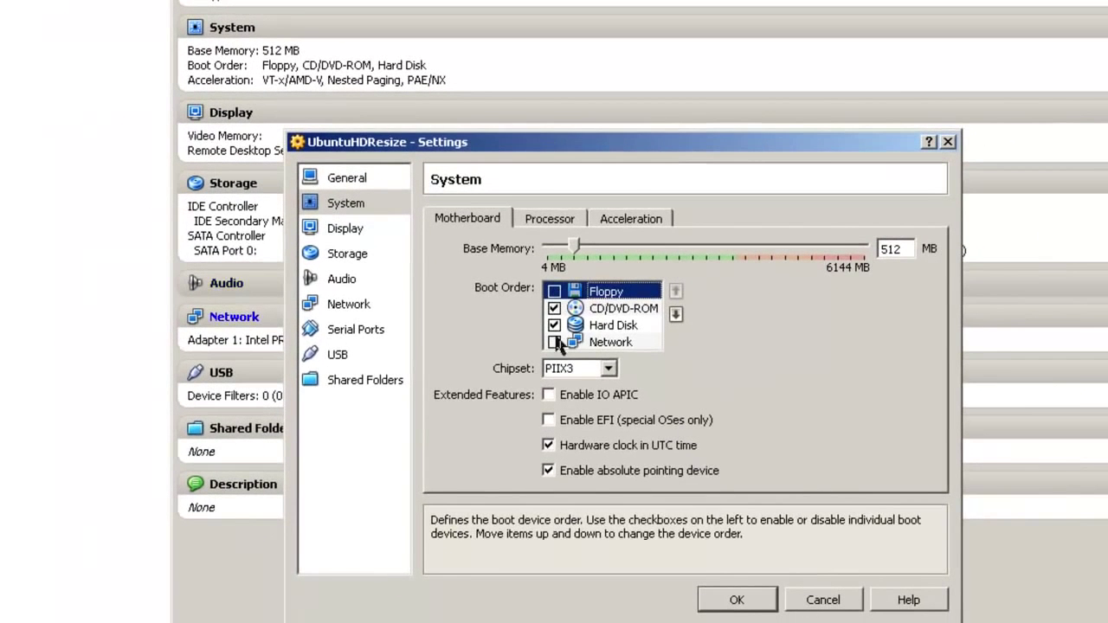
click(737, 600)
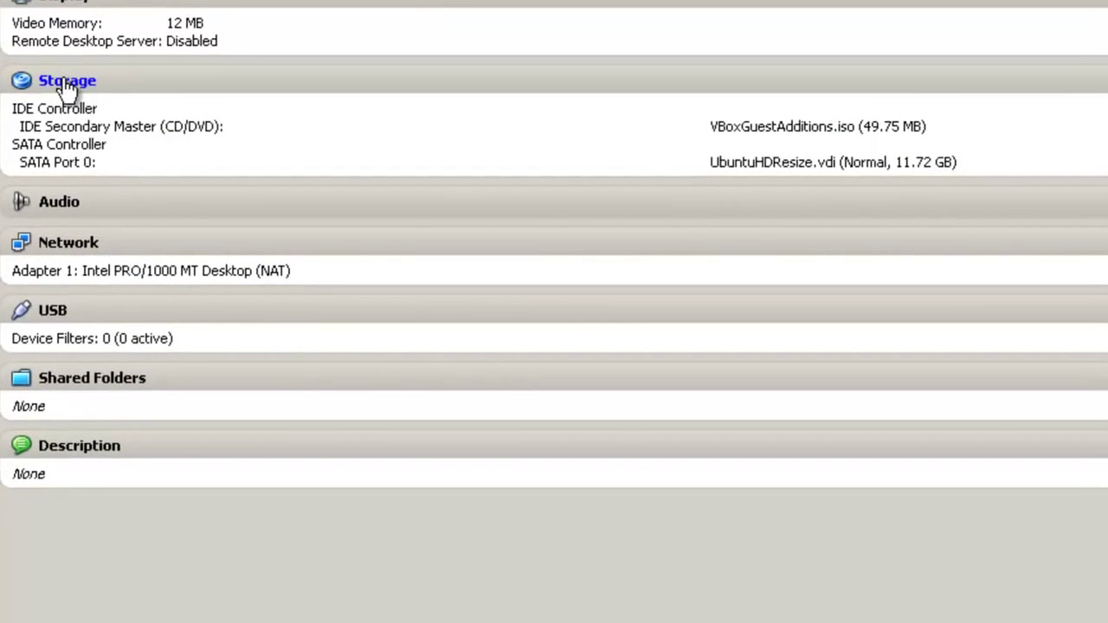
Replace VBoxGuestAdditions.iso on the UbuntuHDResize machine's IDE controller with Host Drive 'D:' in its storage settings
click(66, 81)
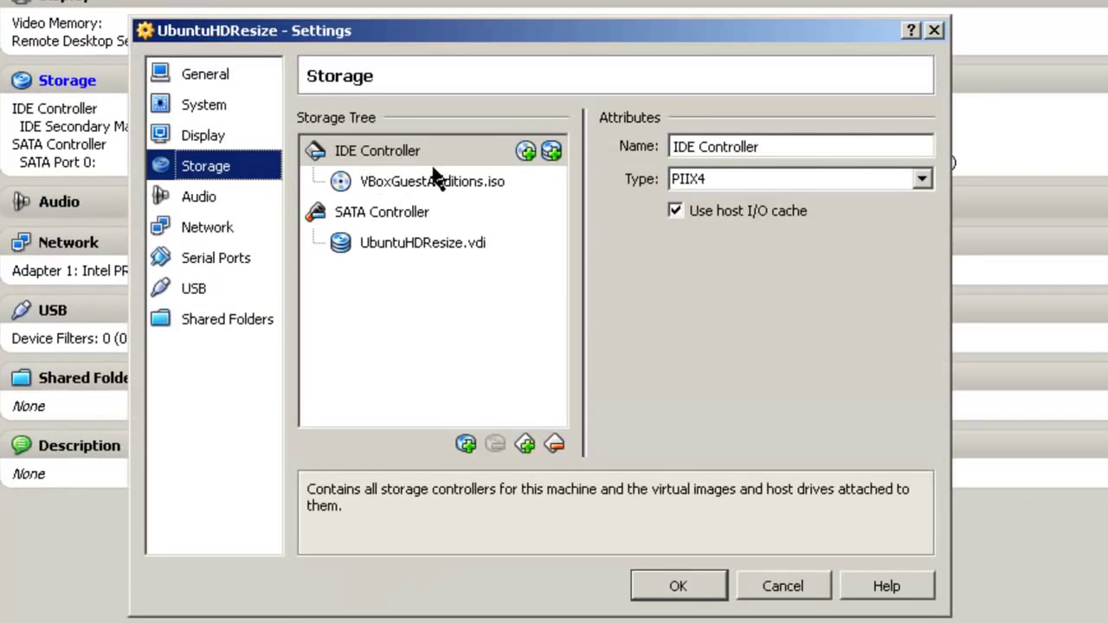
mouse_move(451, 178)
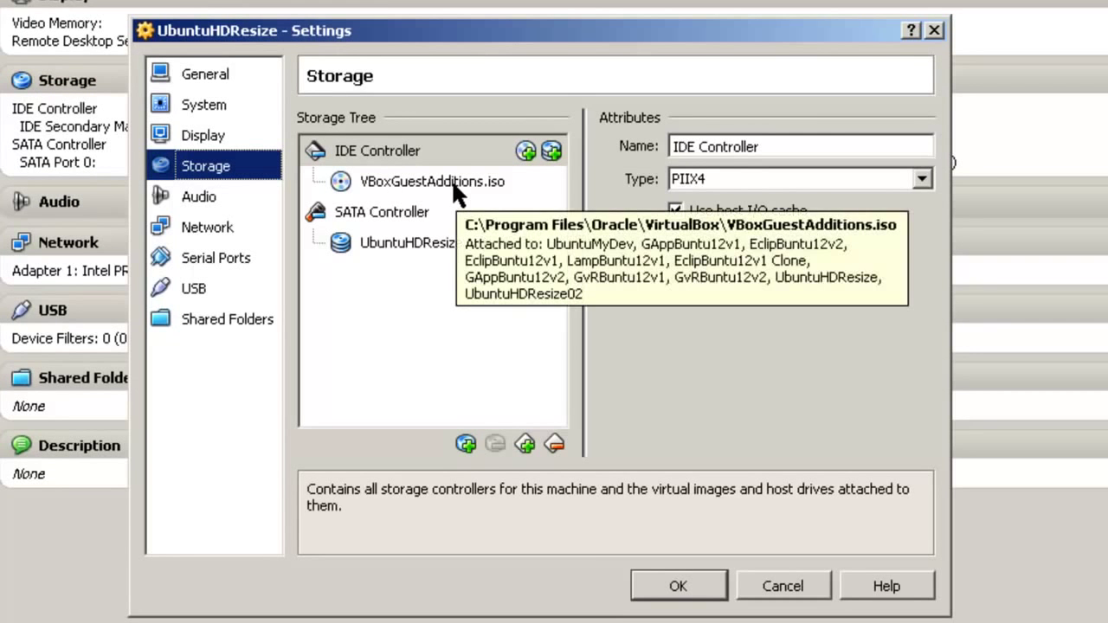
click(381, 181)
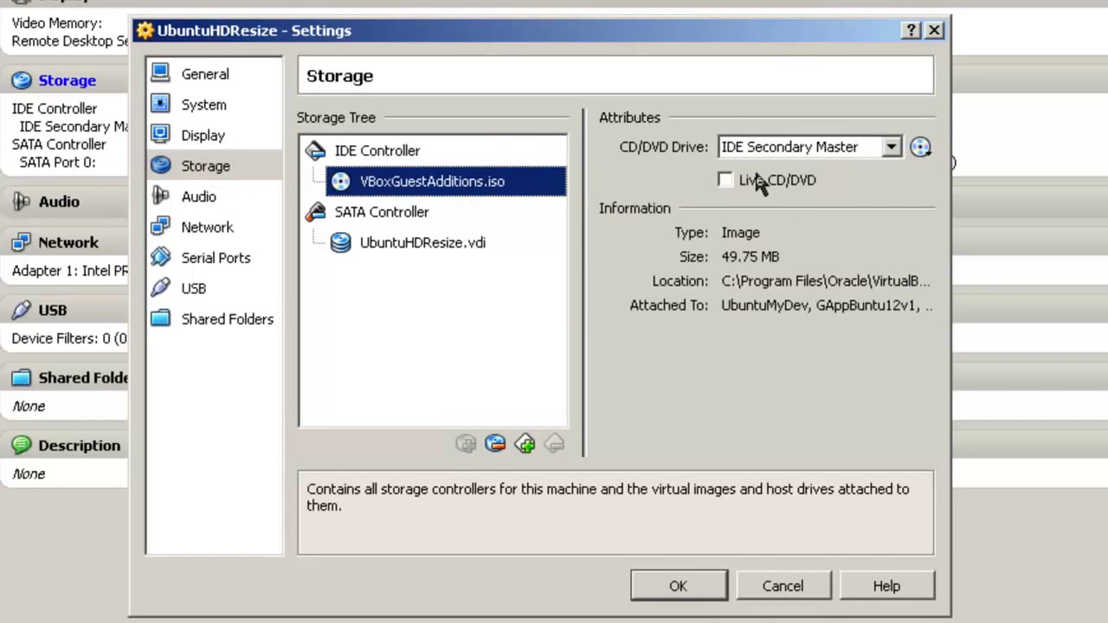
click(926, 149)
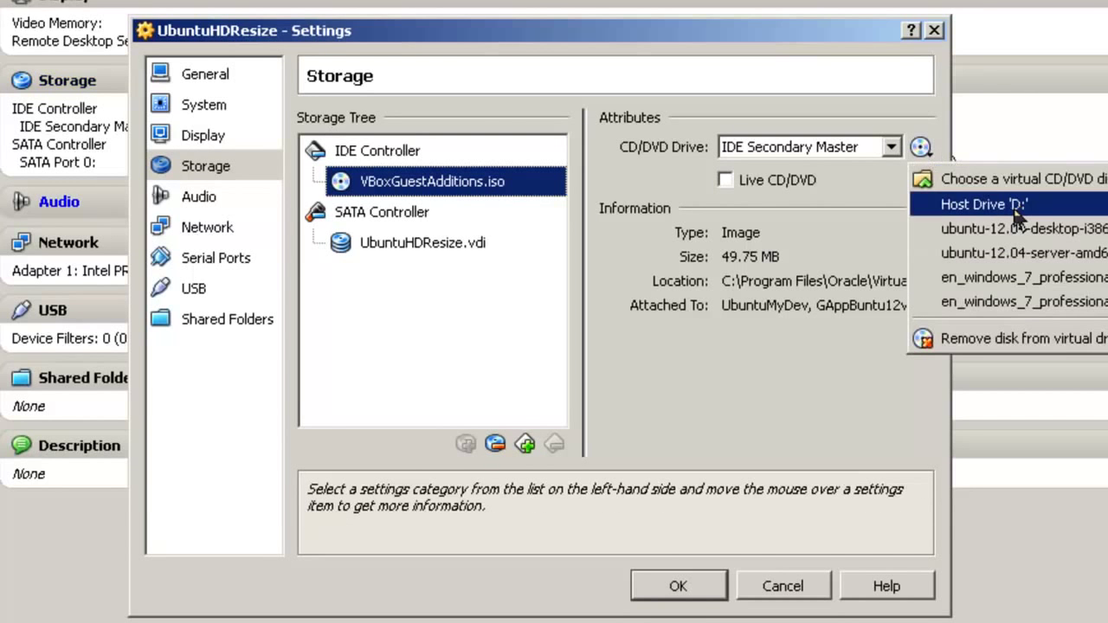
click(984, 205)
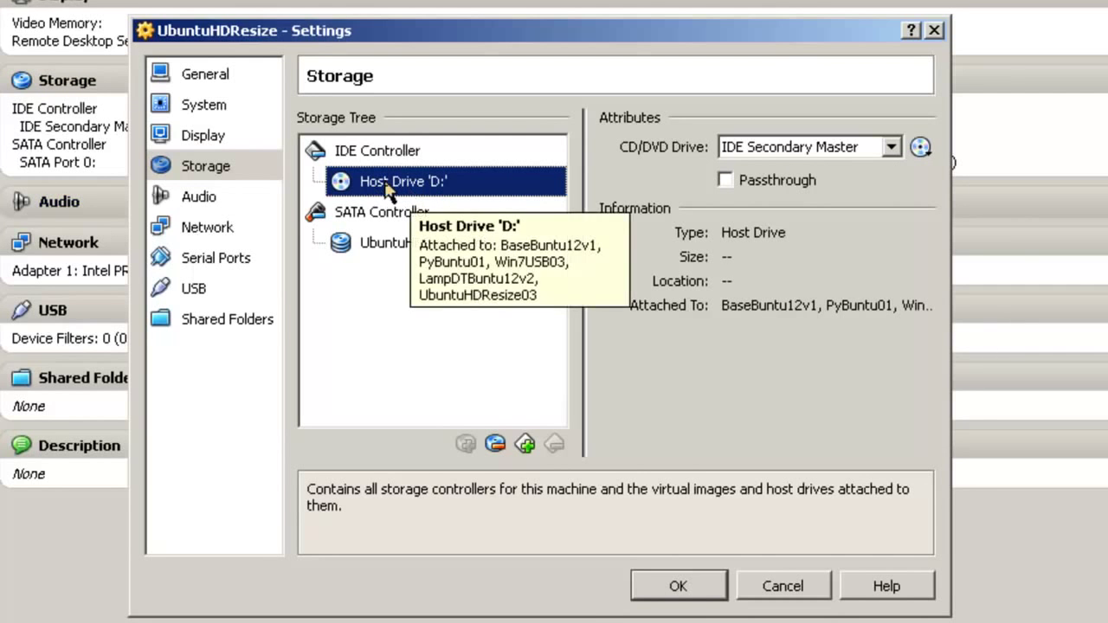
click(681, 587)
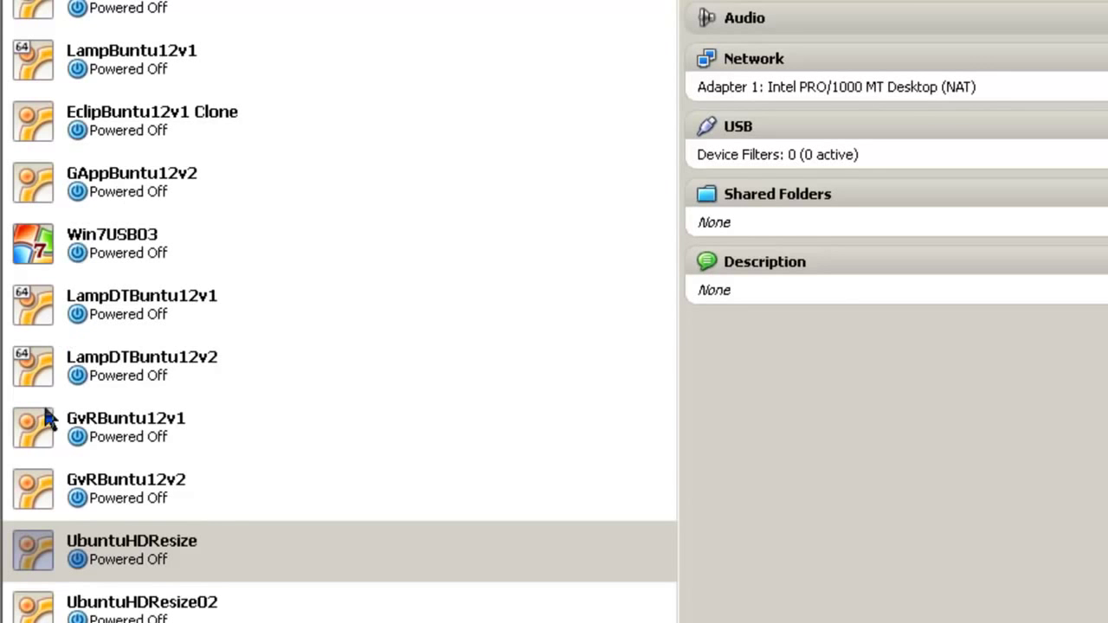
Start the UbuntuHDResize virtual machine from the CD, dismiss the color mode notice and choose to try Ubuntu without installing
right_click(136, 559)
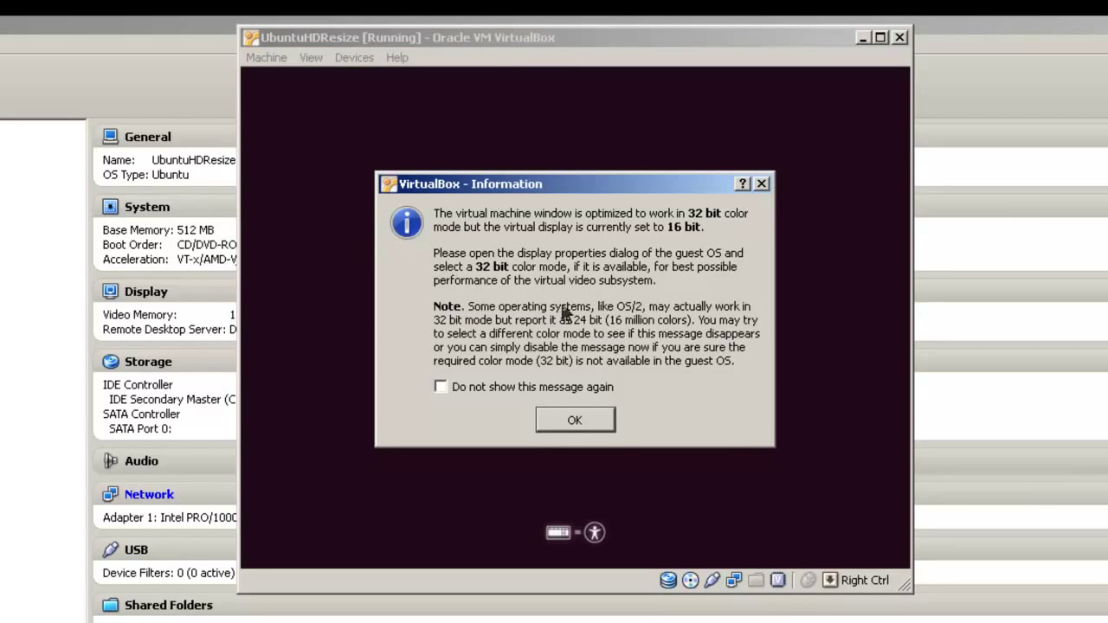
click(595, 423)
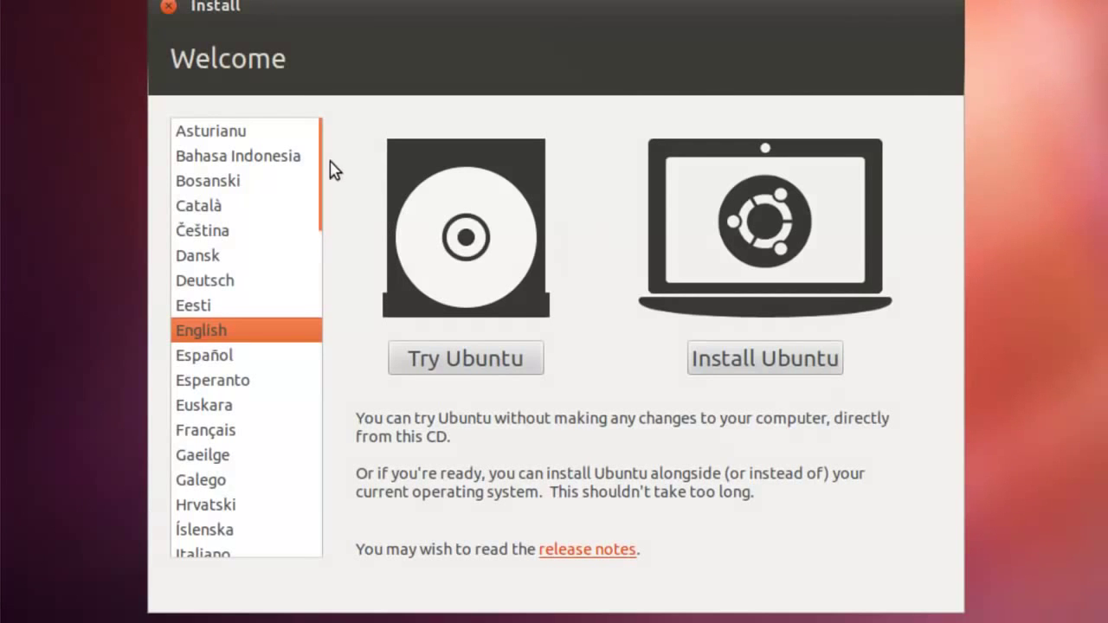
click(462, 361)
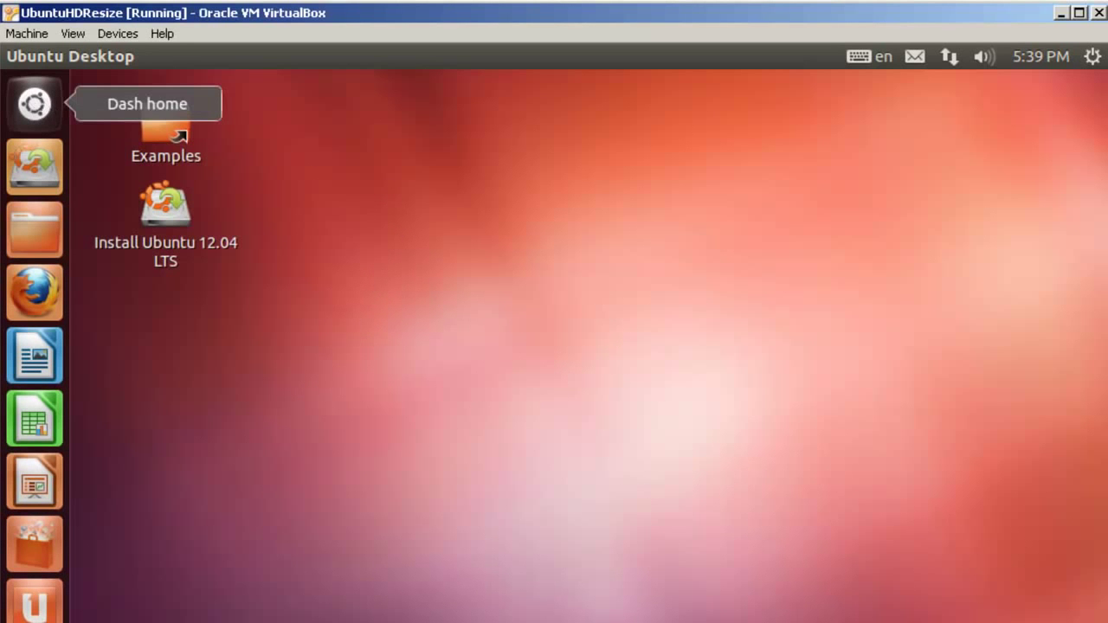
Search the live session's applications for gParted and open GParted Partition Editor
click(35, 105)
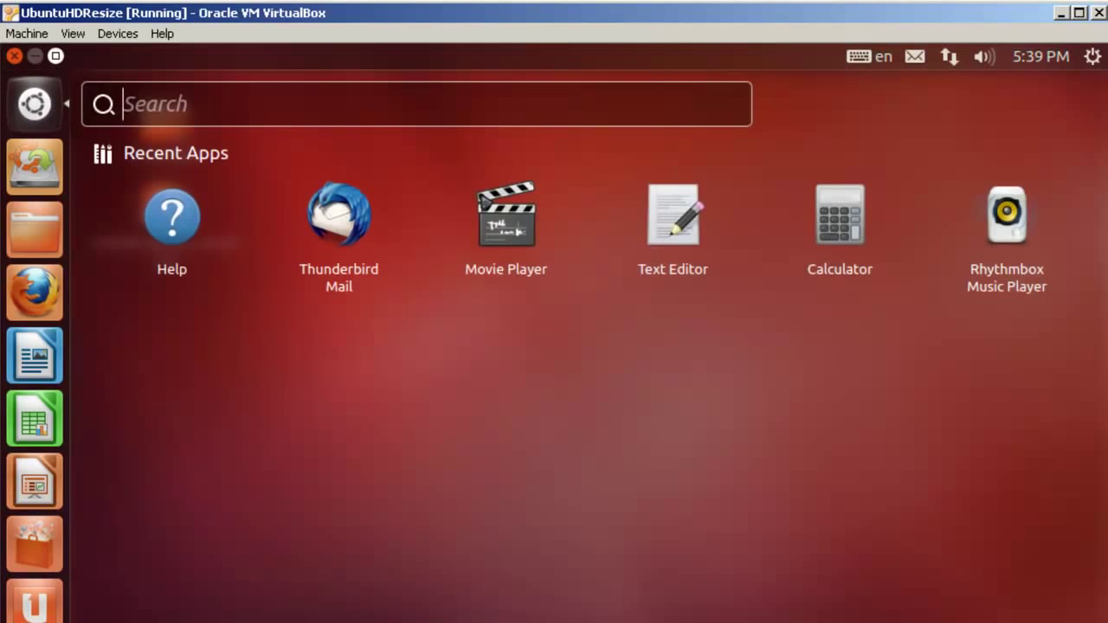
text(gPa)
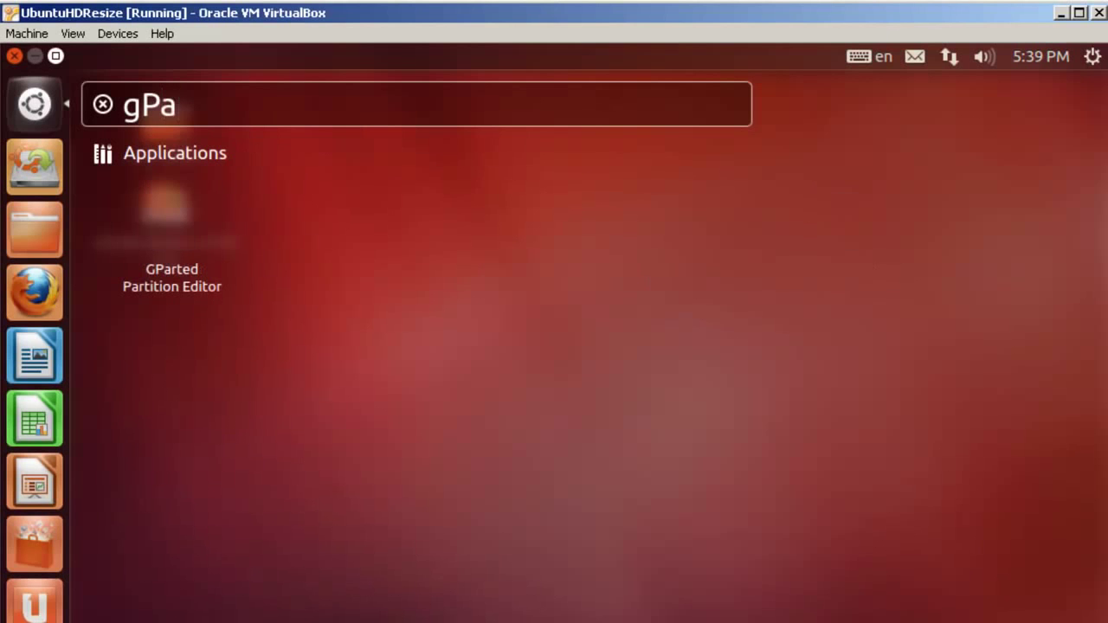
text(rted)
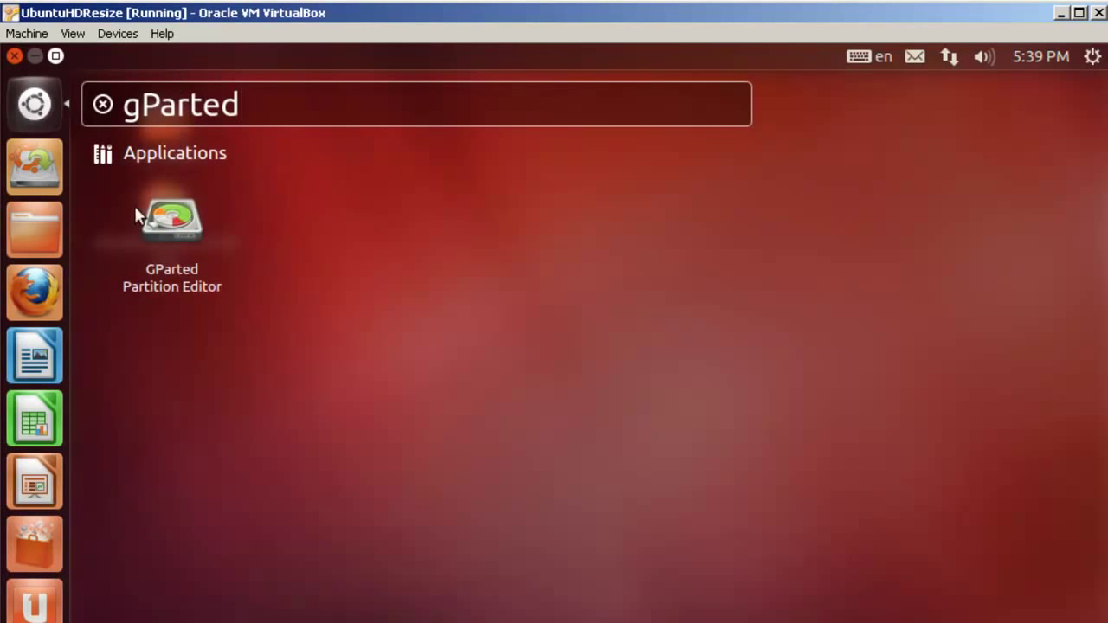
click(175, 229)
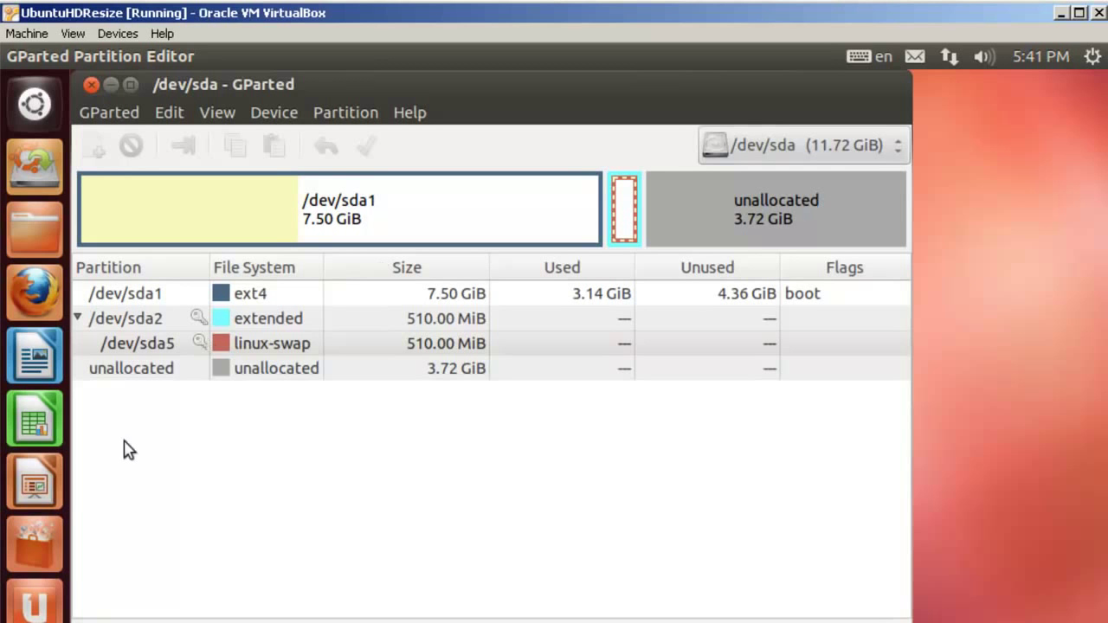
Turn off swap on the /dev/sda5 linux-swap partition
click(300, 348)
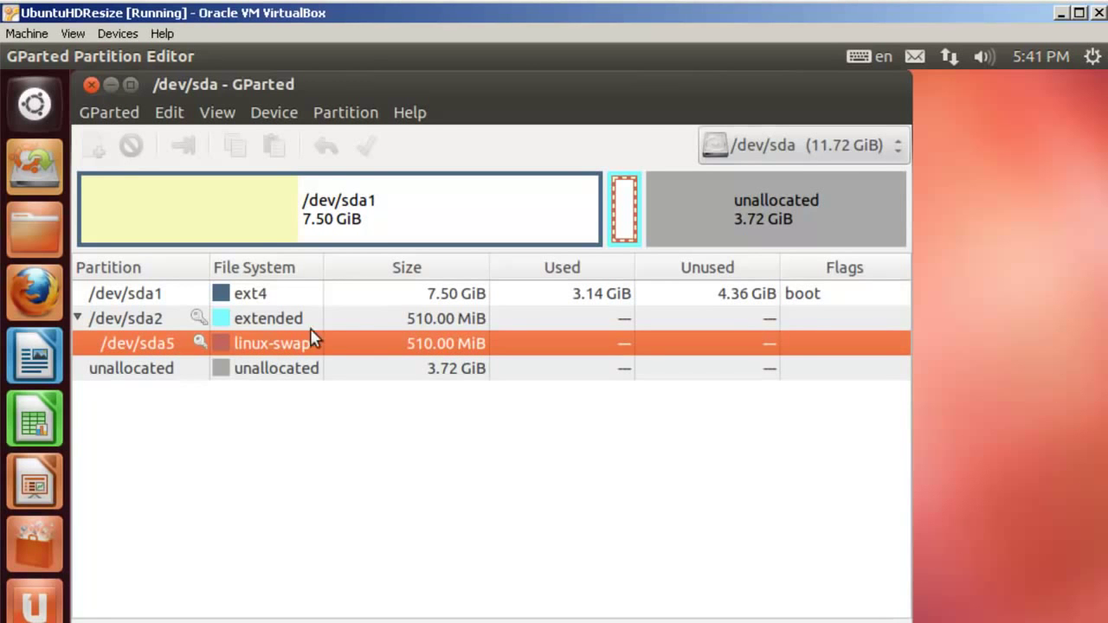
click(352, 119)
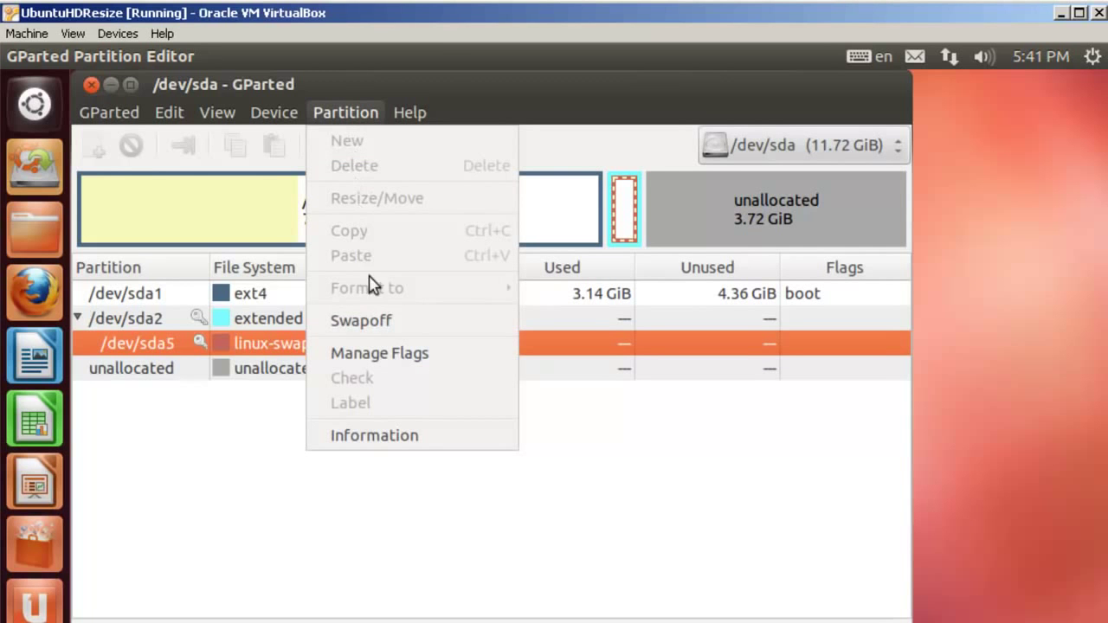
click(374, 322)
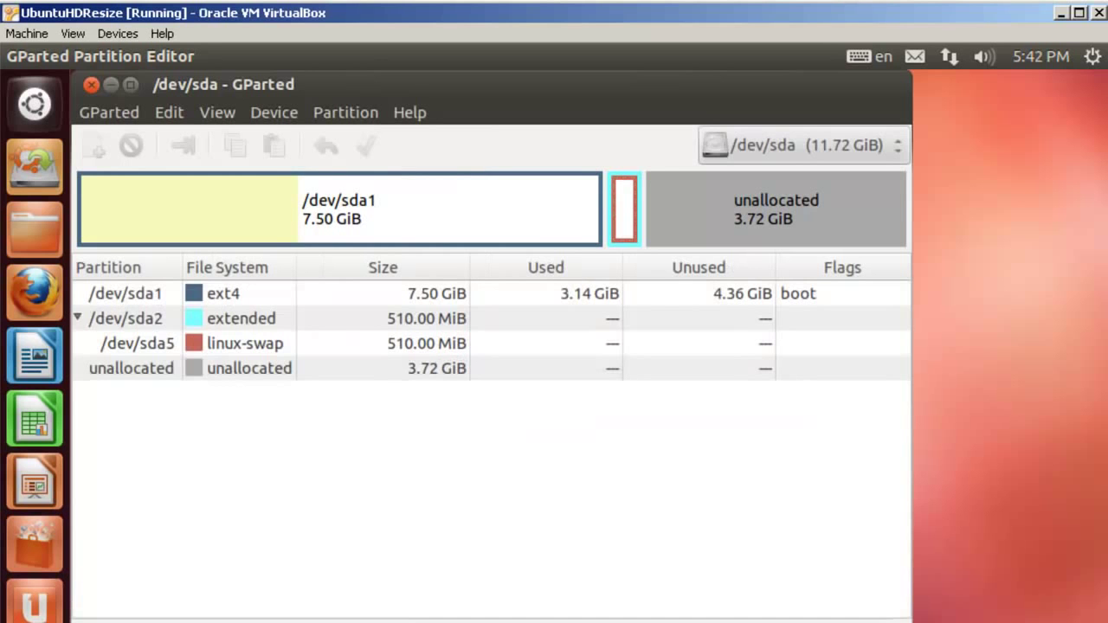
Queue a resize of the extended partition /dev/sda2 to 4319 MiB, leaving 0 MiB free space before and after it
click(255, 324)
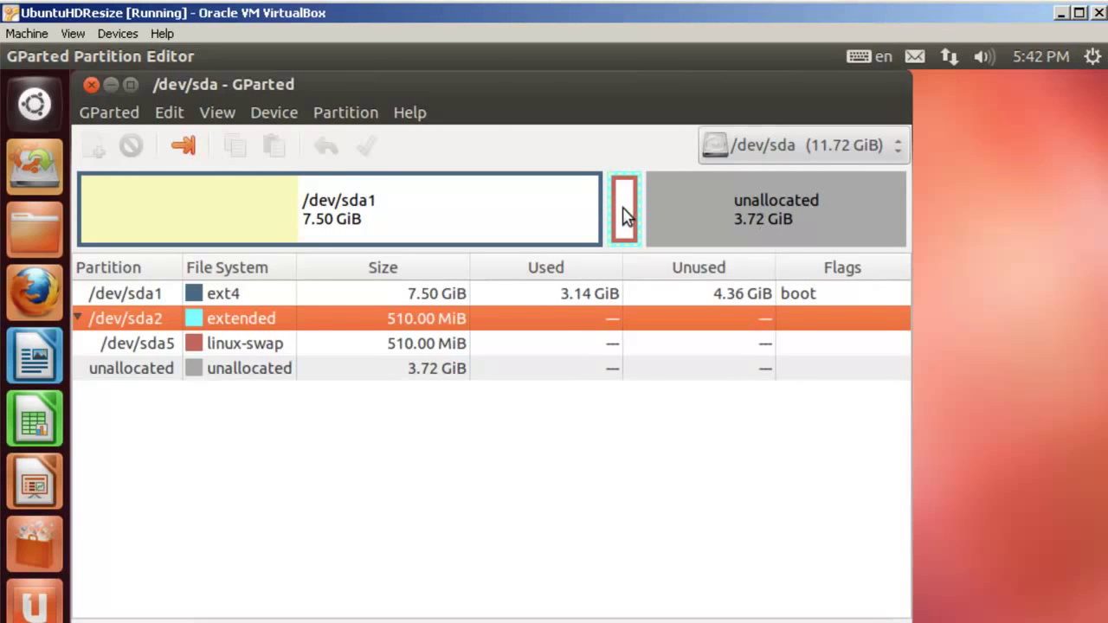
click(344, 115)
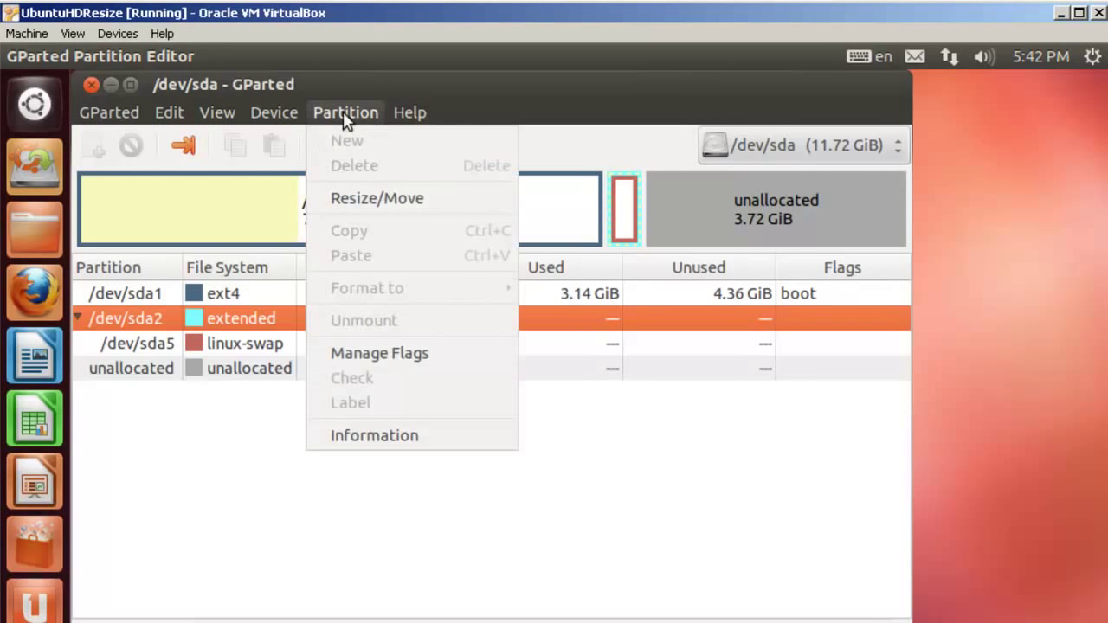
click(358, 192)
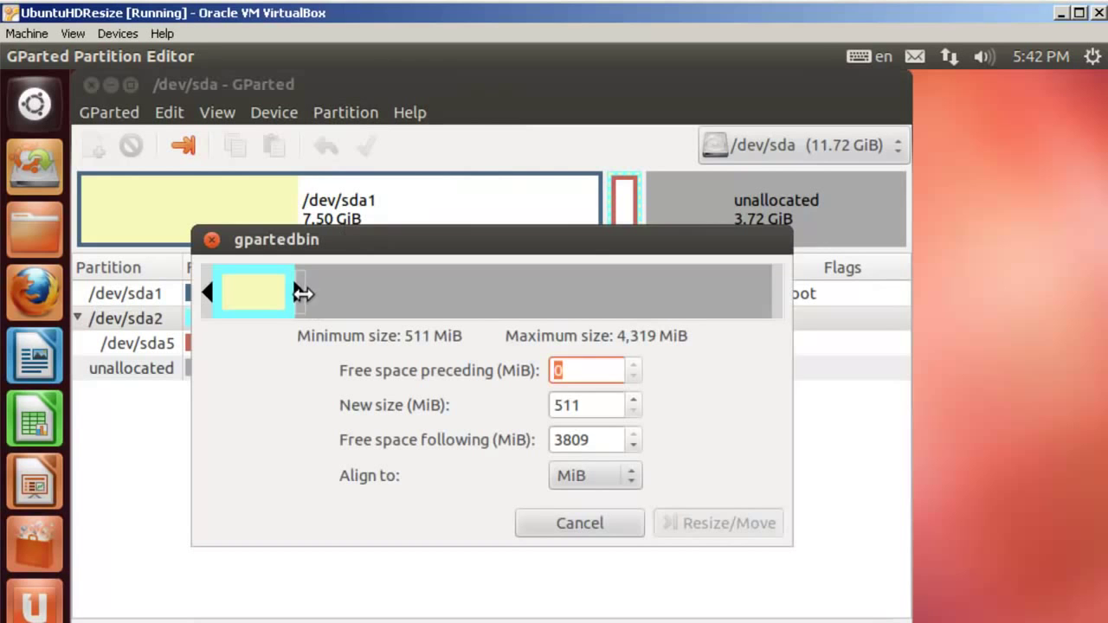
drag(303, 293, 770, 277)
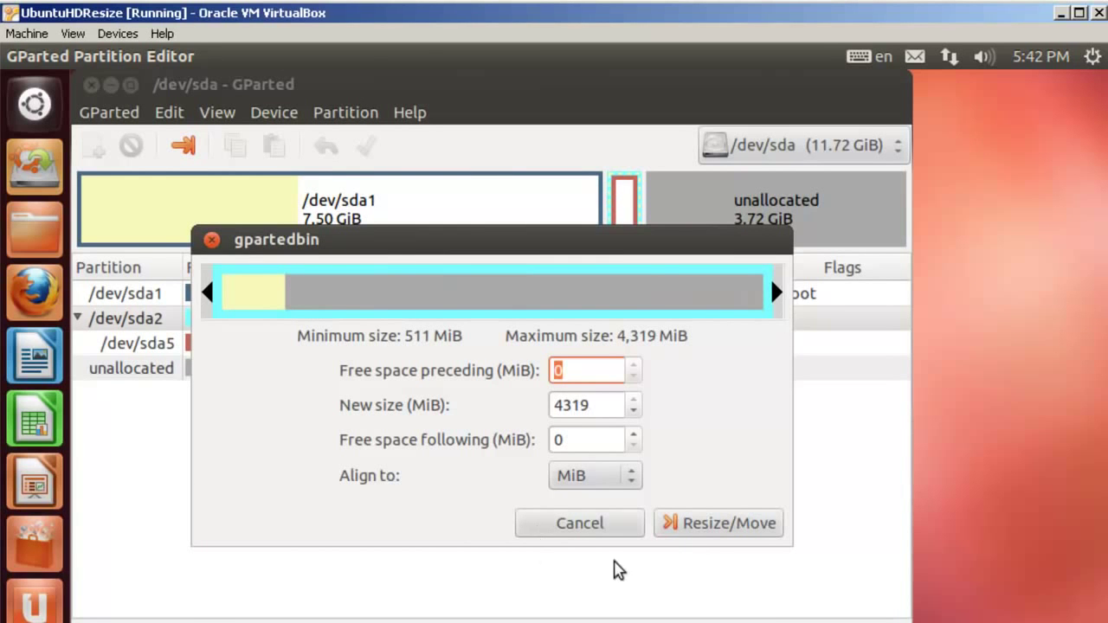
click(731, 528)
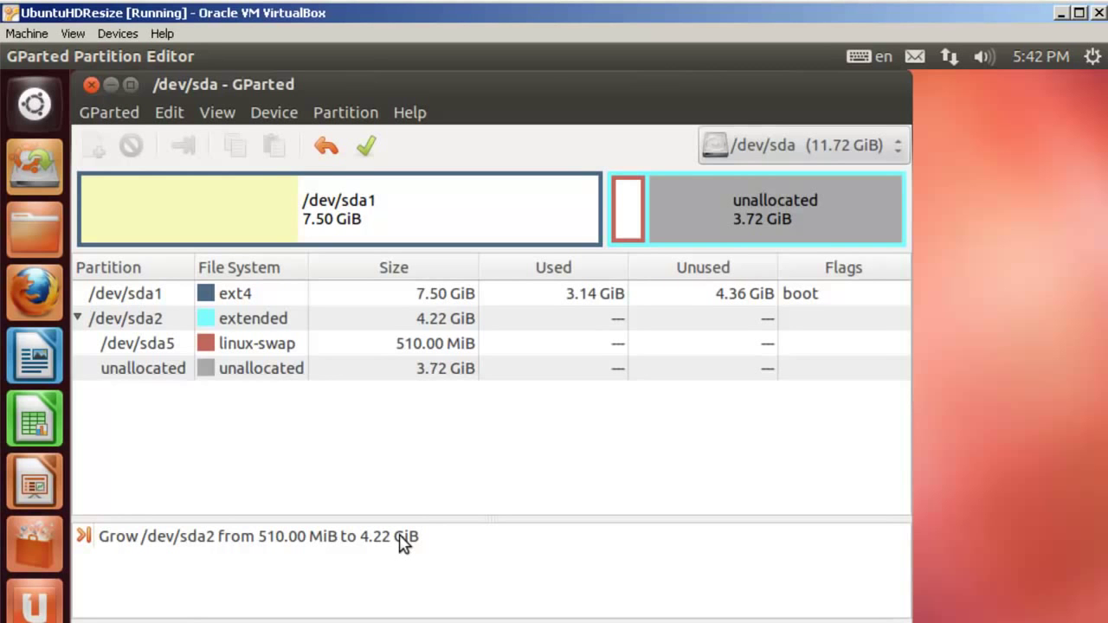
click(177, 118)
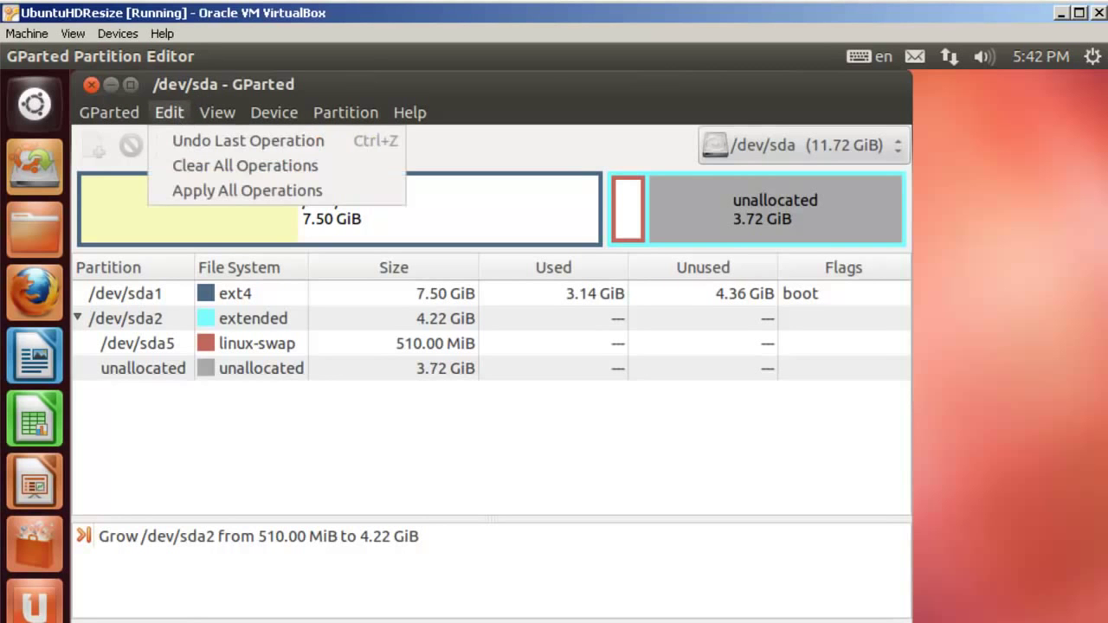
click(549, 106)
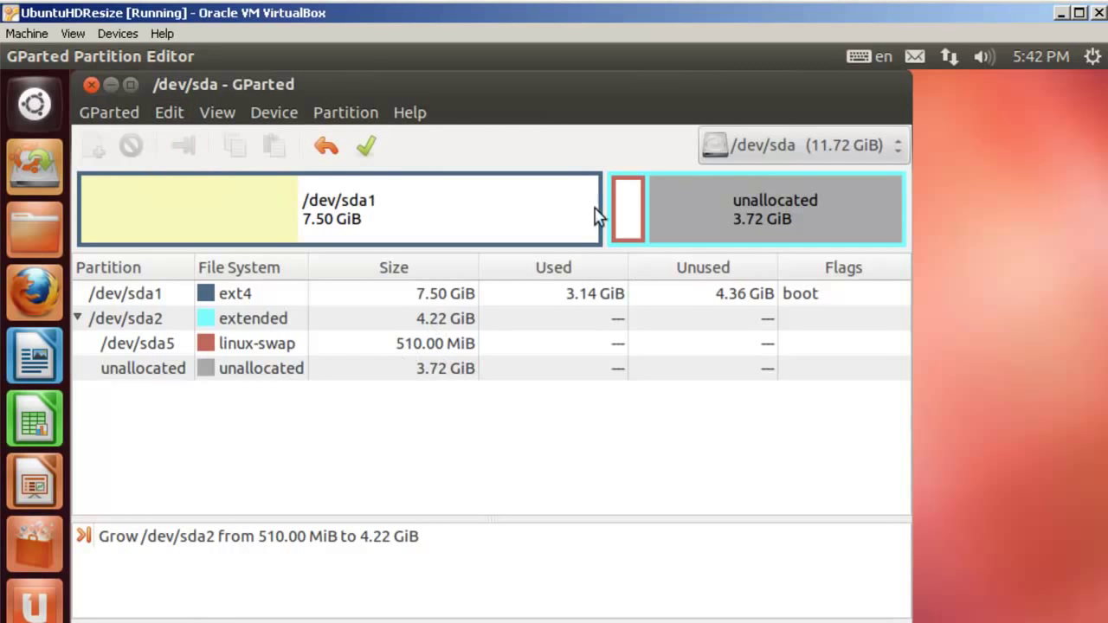
Queue a move of the /dev/sda5 linux-swap partition to the end of /dev/sda2, with 3809 MiB preceding and 0 MiB following
click(244, 351)
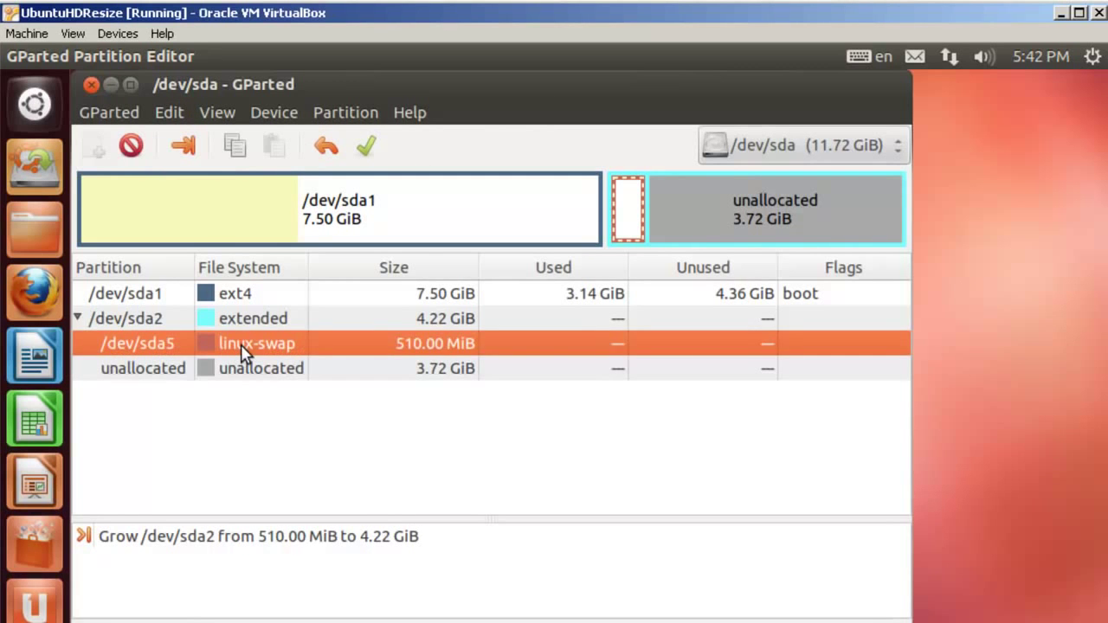
click(346, 114)
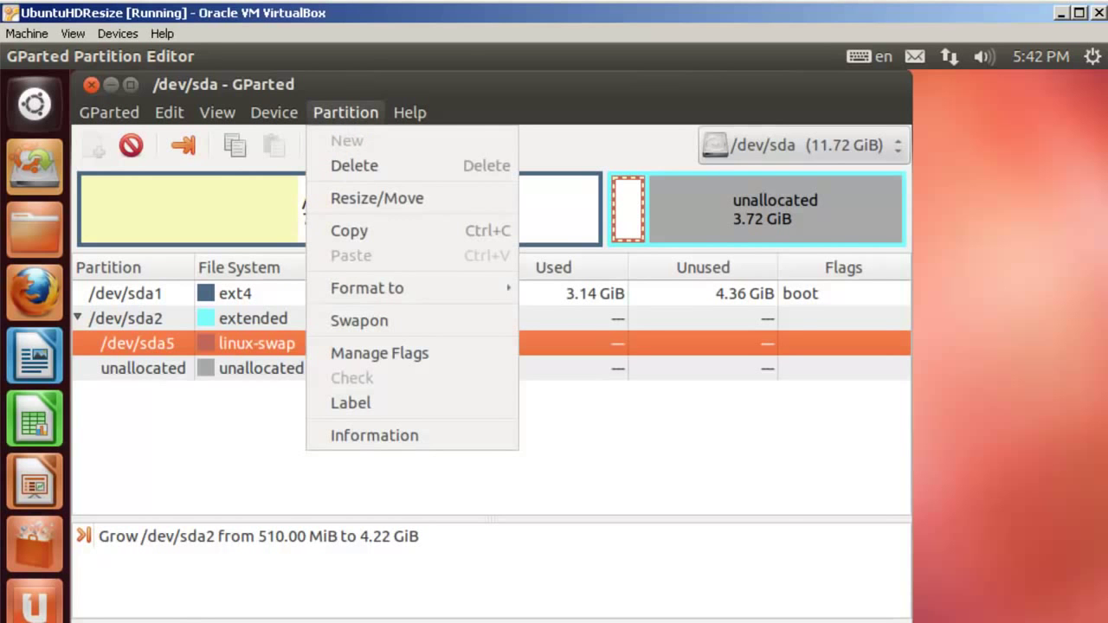
click(354, 202)
drag(238, 299, 731, 292)
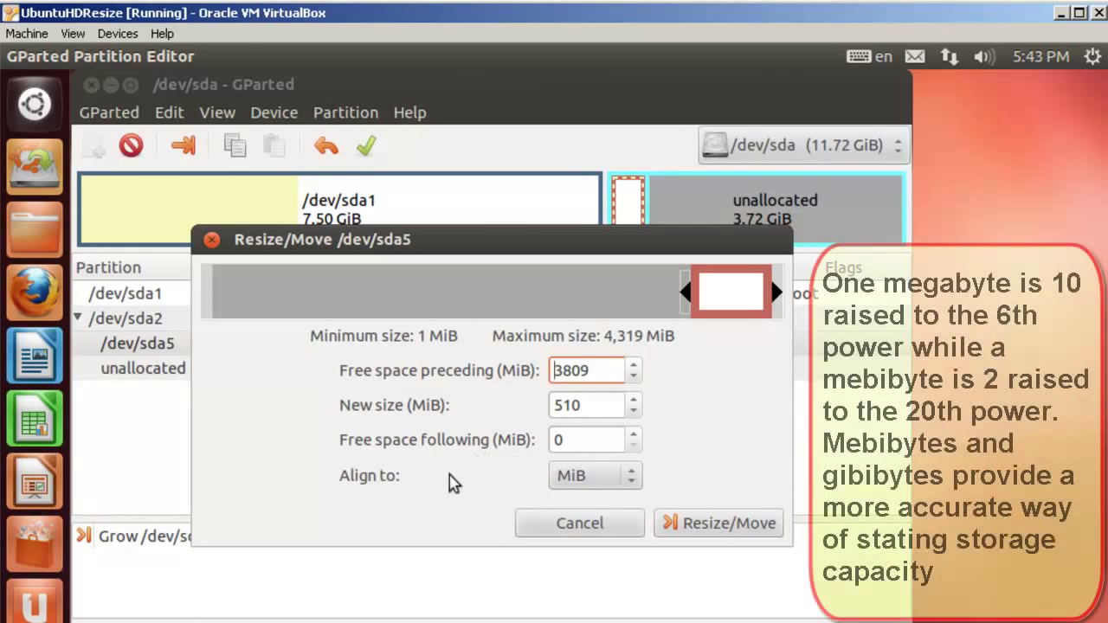
click(716, 523)
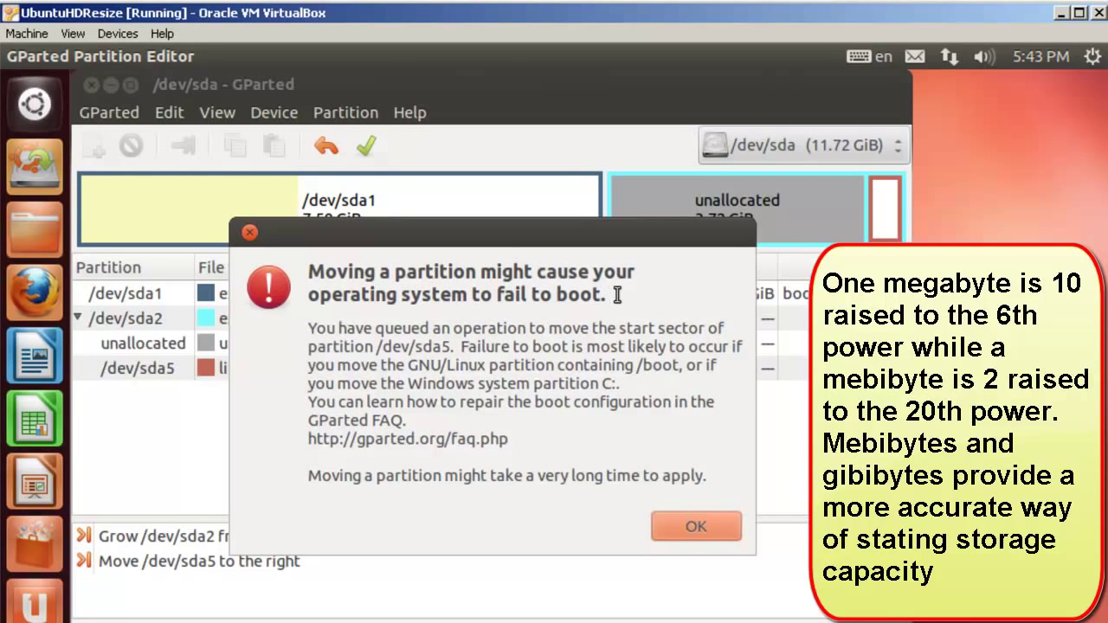
click(697, 528)
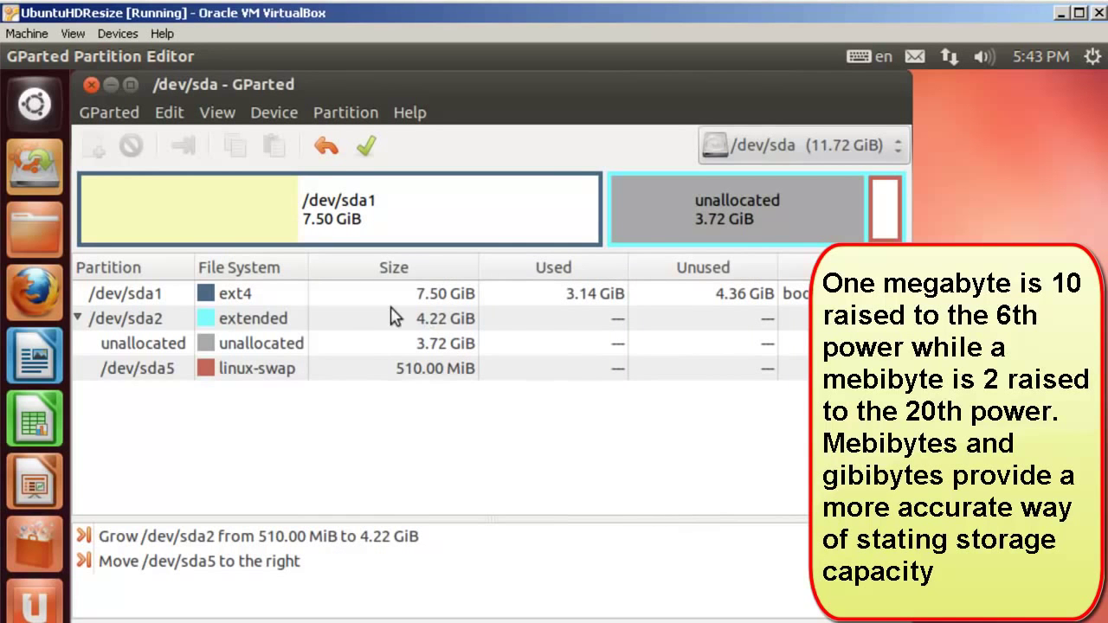
Queue a shrink of the extended partition /dev/sda2 to 511 MiB, with 3808 MiB free space preceding and 0 MiB following
click(273, 322)
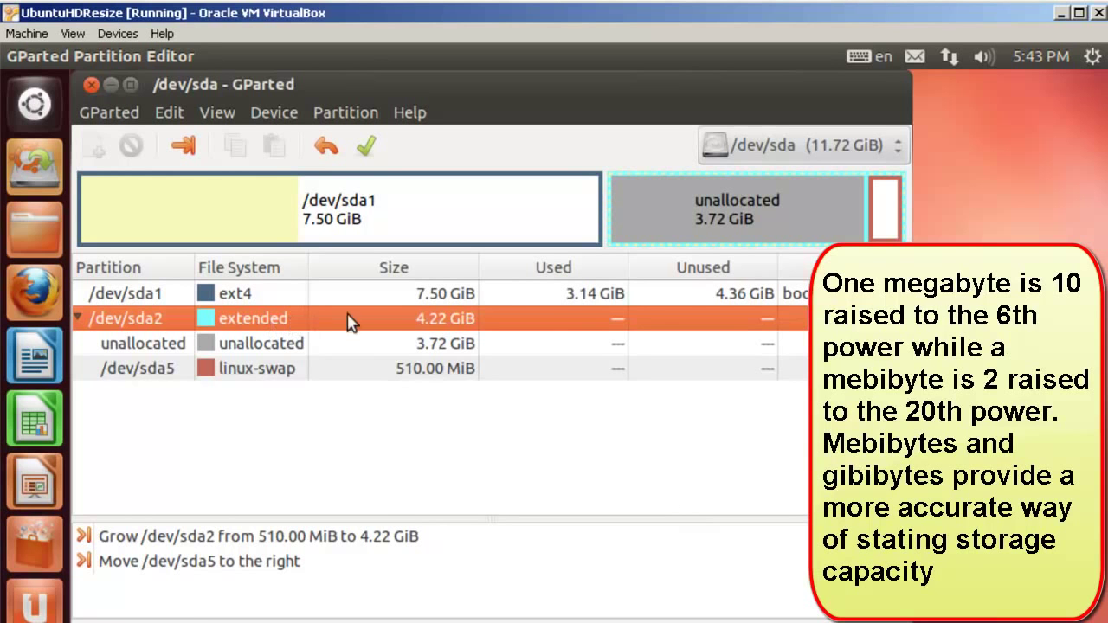
click(346, 112)
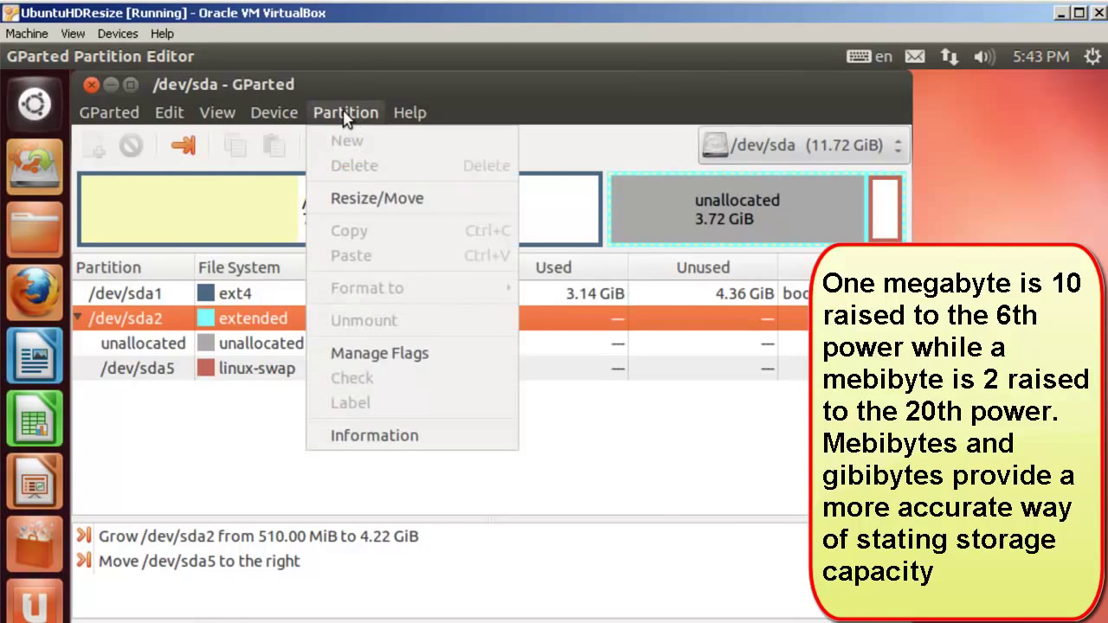
click(366, 199)
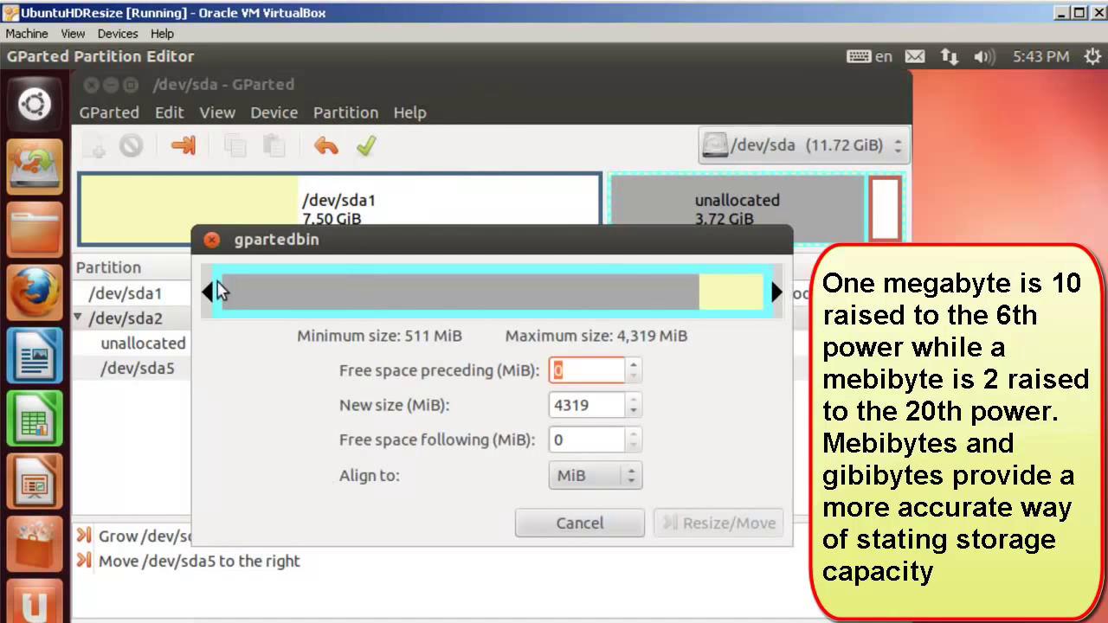
drag(211, 291, 685, 293)
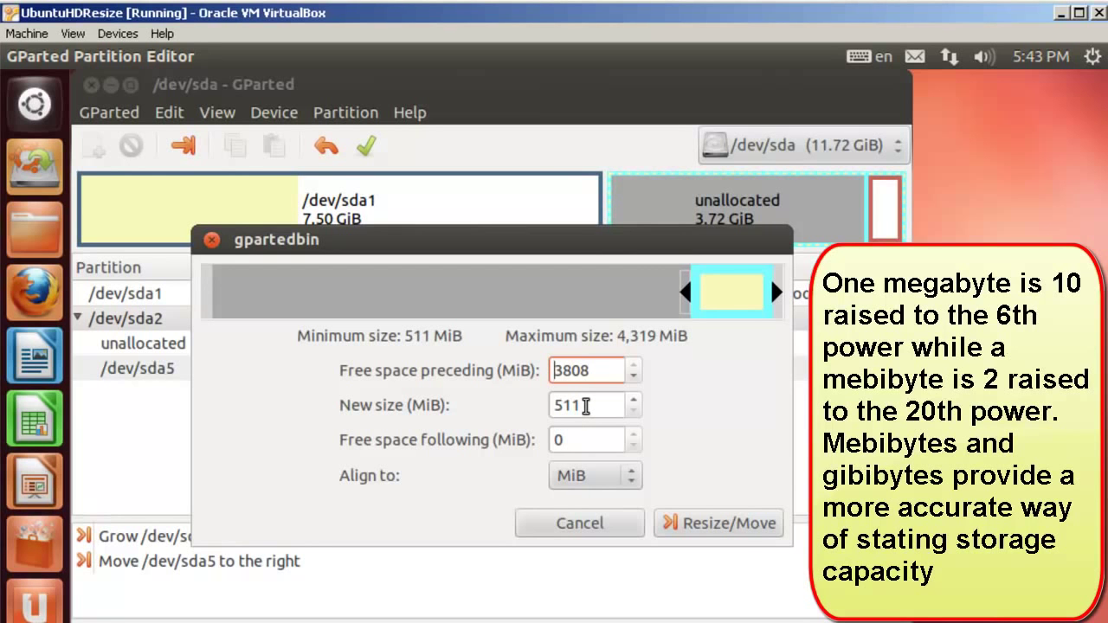
click(727, 523)
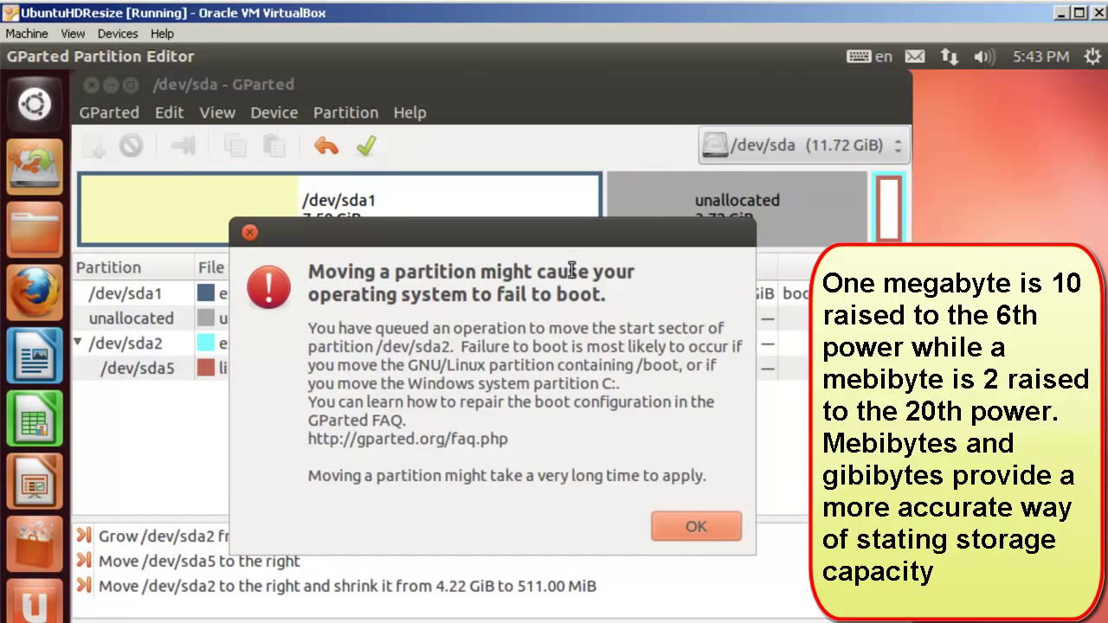
click(698, 529)
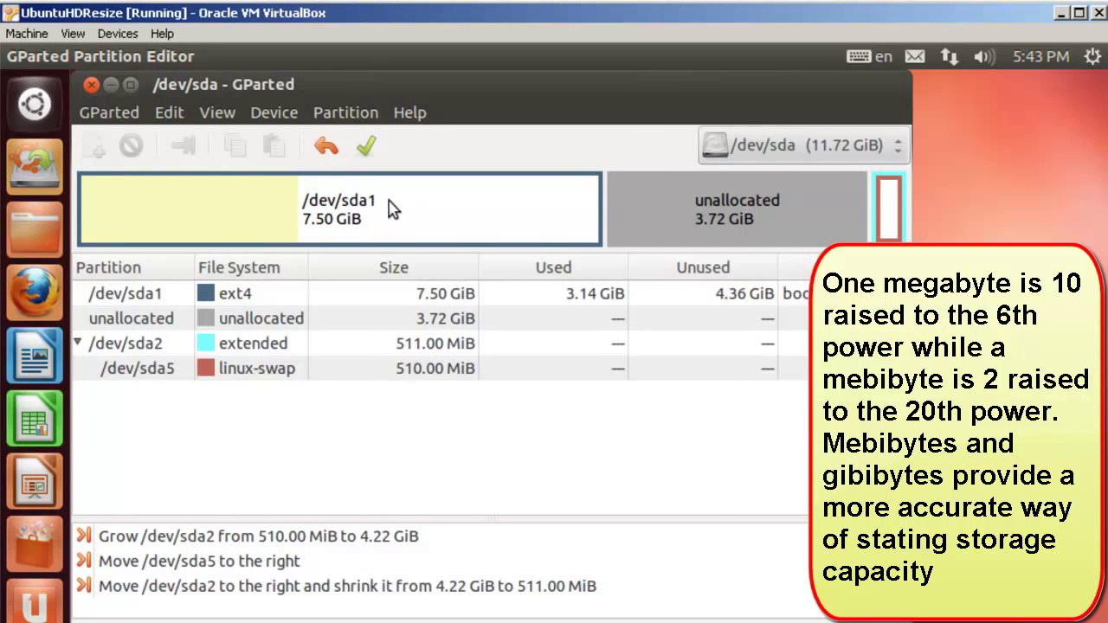
Queue a resize of the ext4 partition /dev/sda1 to 11488 MiB, leaving 0 MiB free space before and after it
click(391, 208)
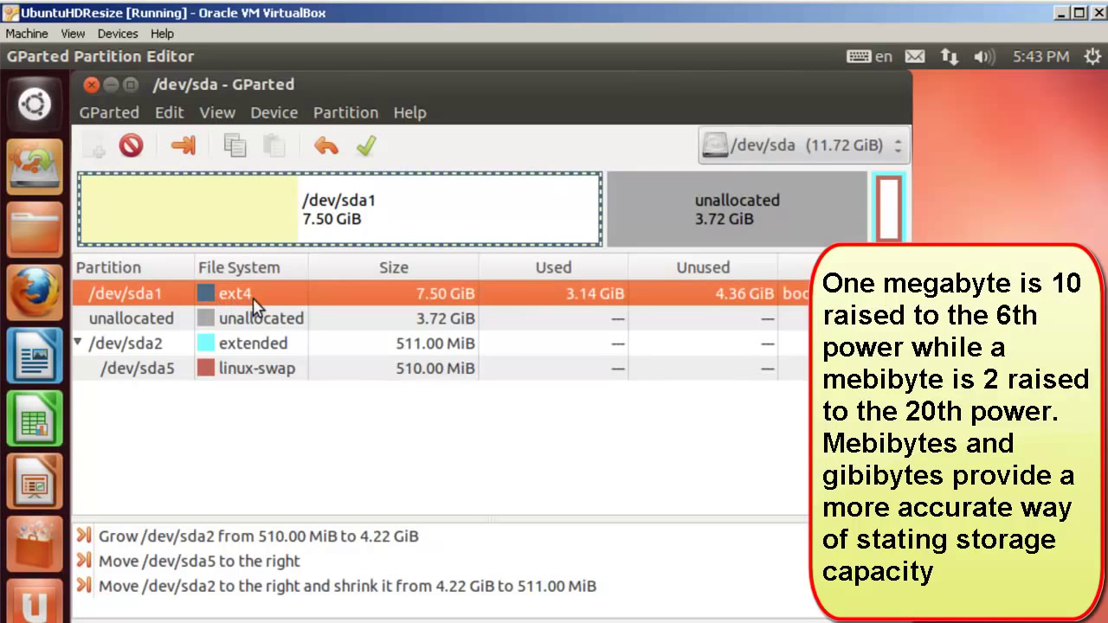
click(346, 121)
click(356, 193)
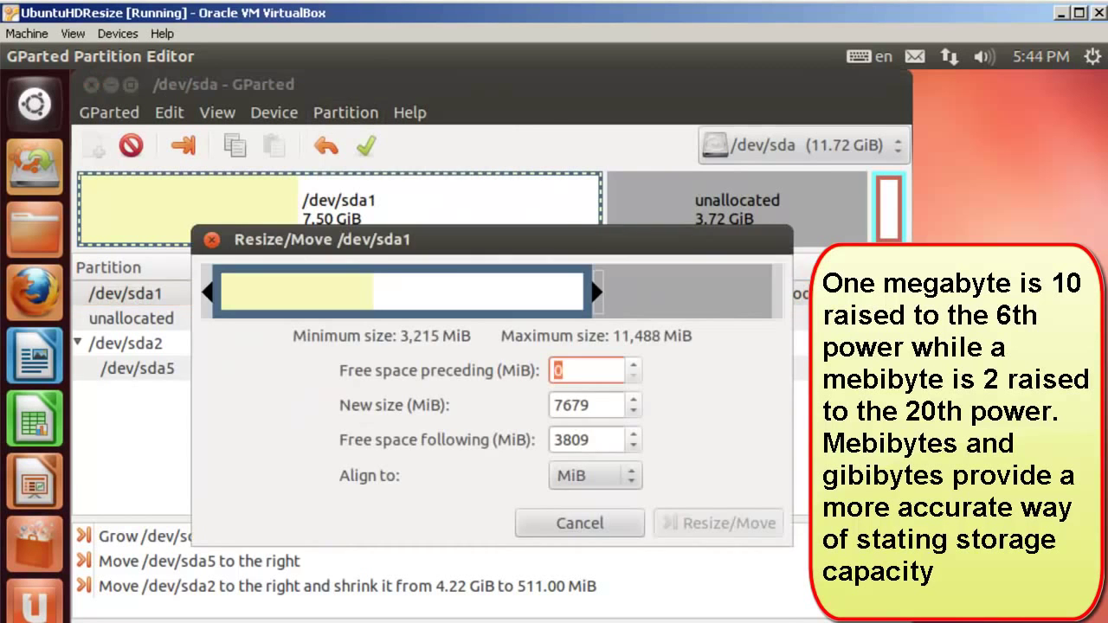
drag(596, 291, 776, 291)
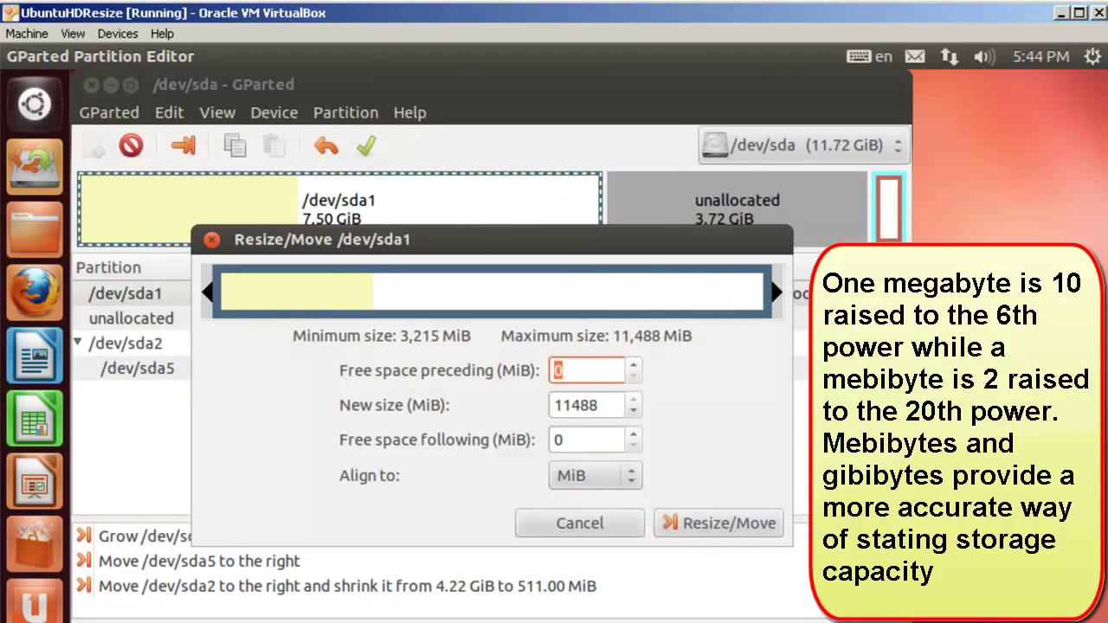
click(727, 524)
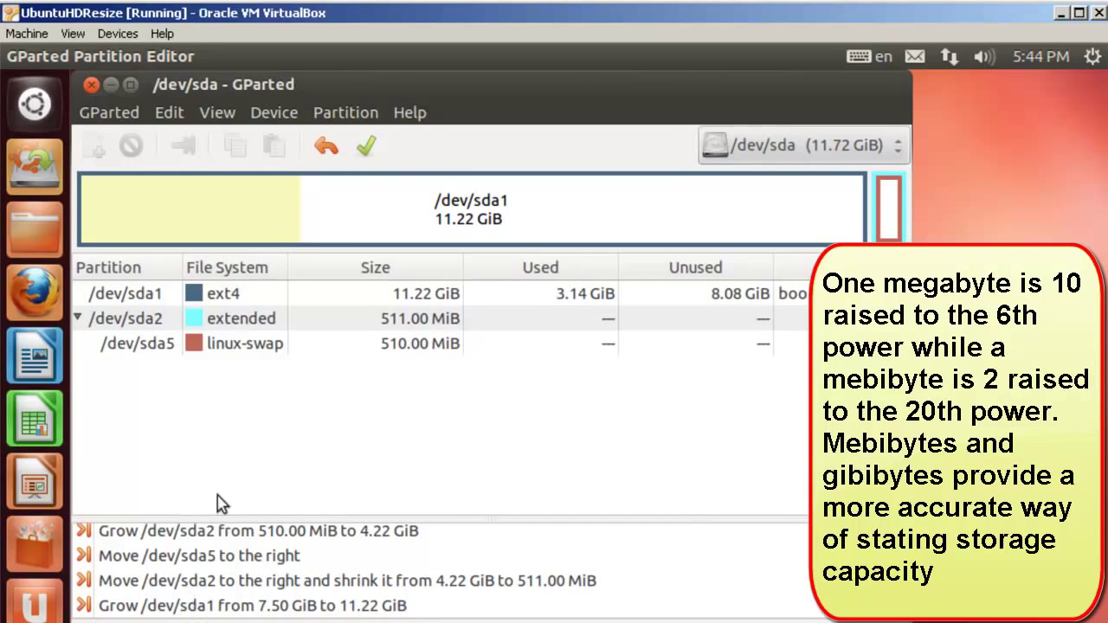
Apply all pending partition operations to /dev/sda, expand the completed operations' details and close the report
click(169, 115)
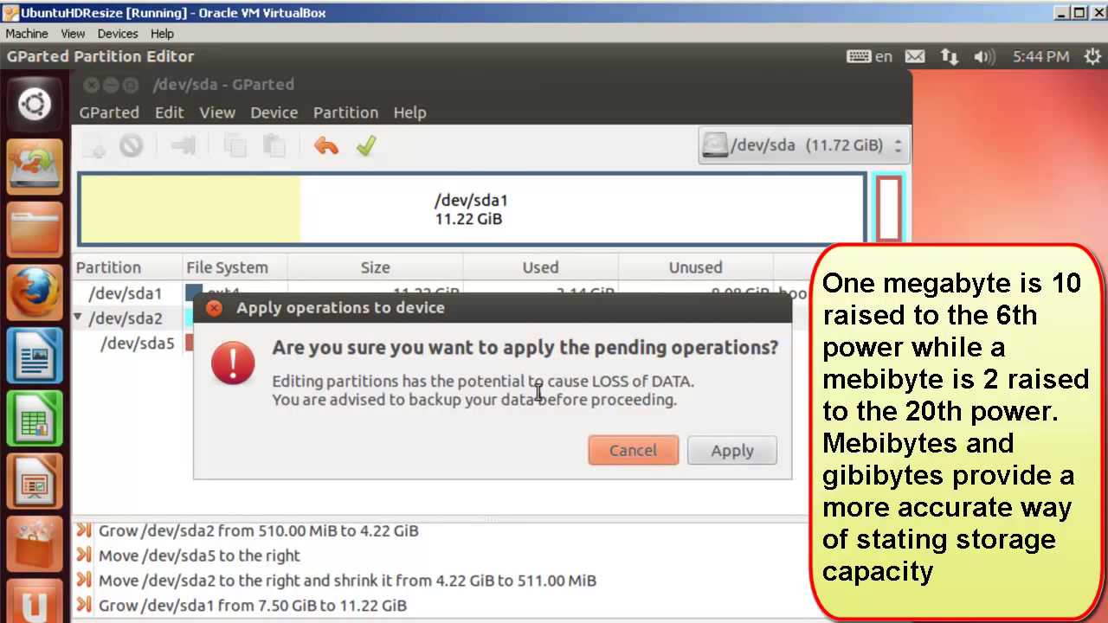
click(729, 453)
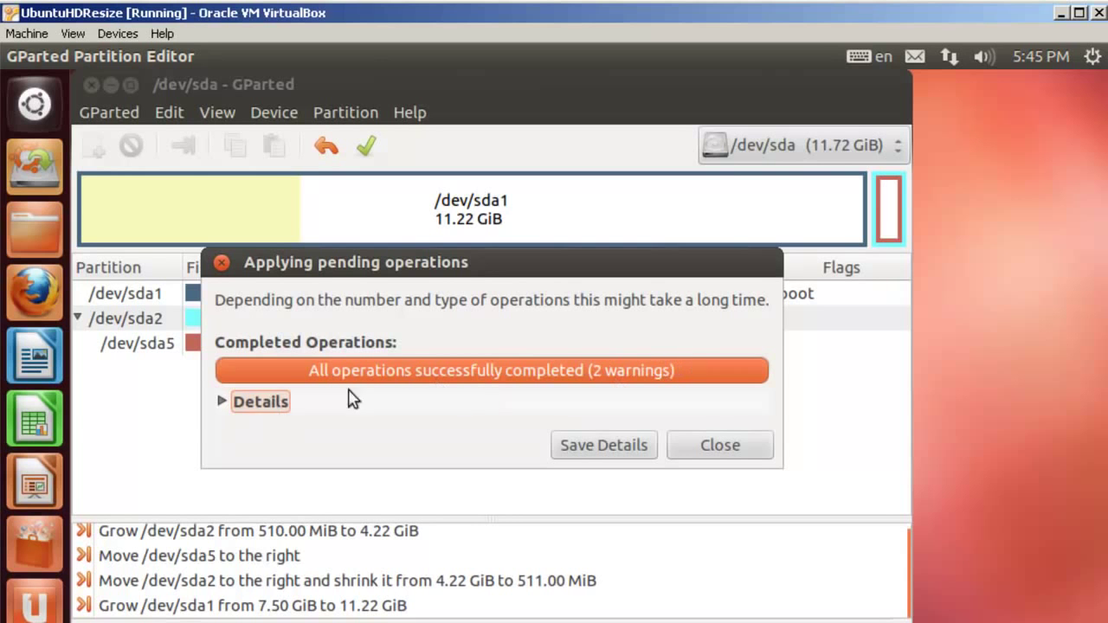
click(264, 403)
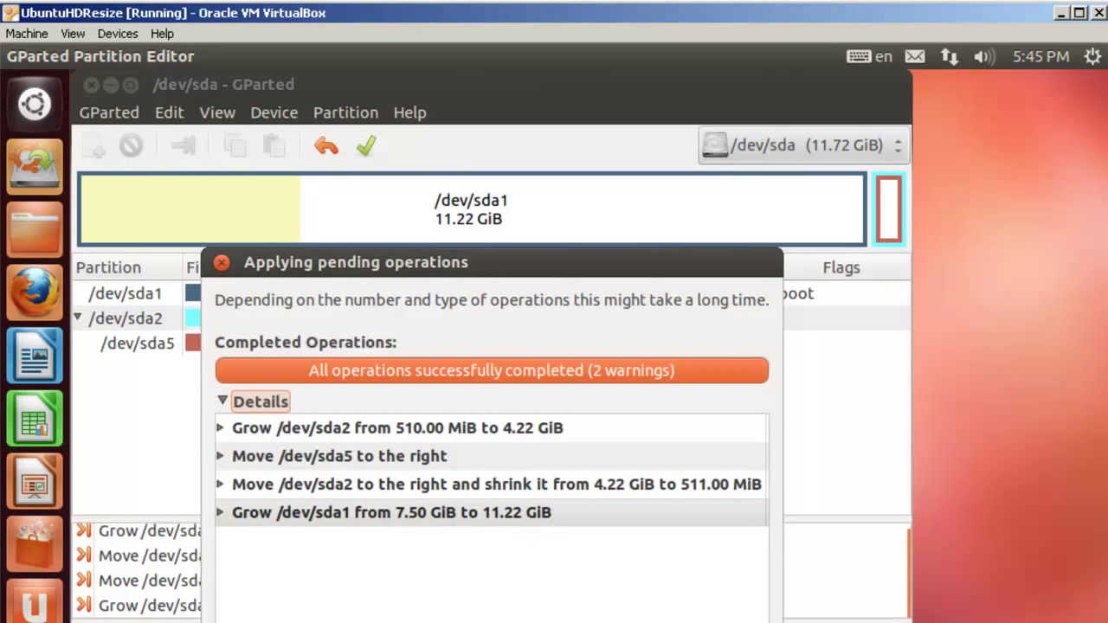
click(732, 620)
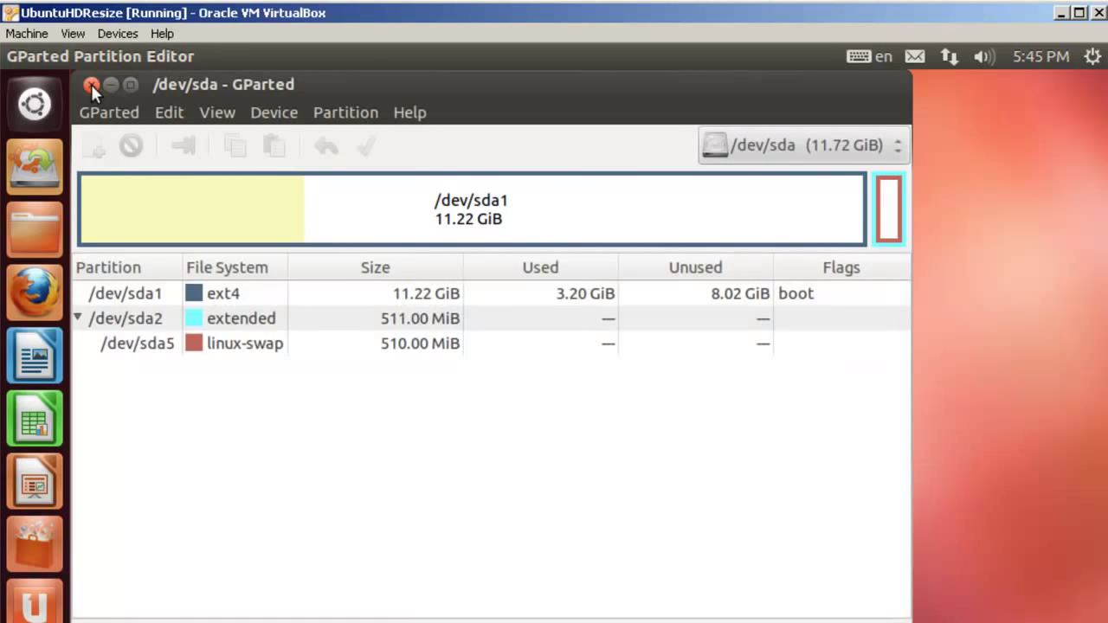
Close GParted and shut down the Ubuntu live session, continuing past the request to remove the installation media
click(91, 85)
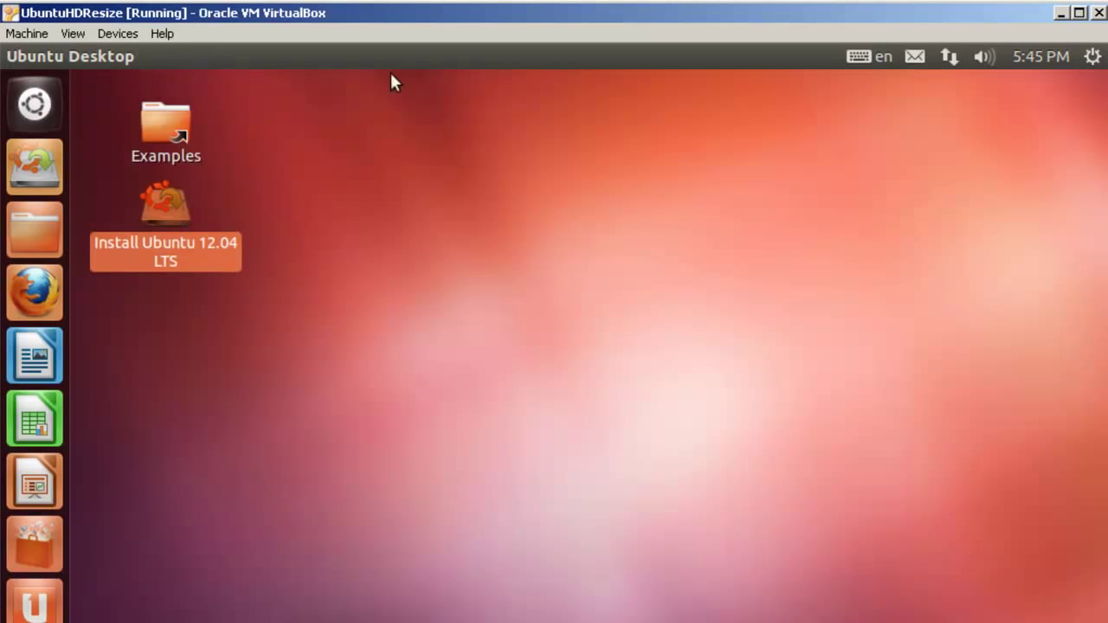
click(1093, 55)
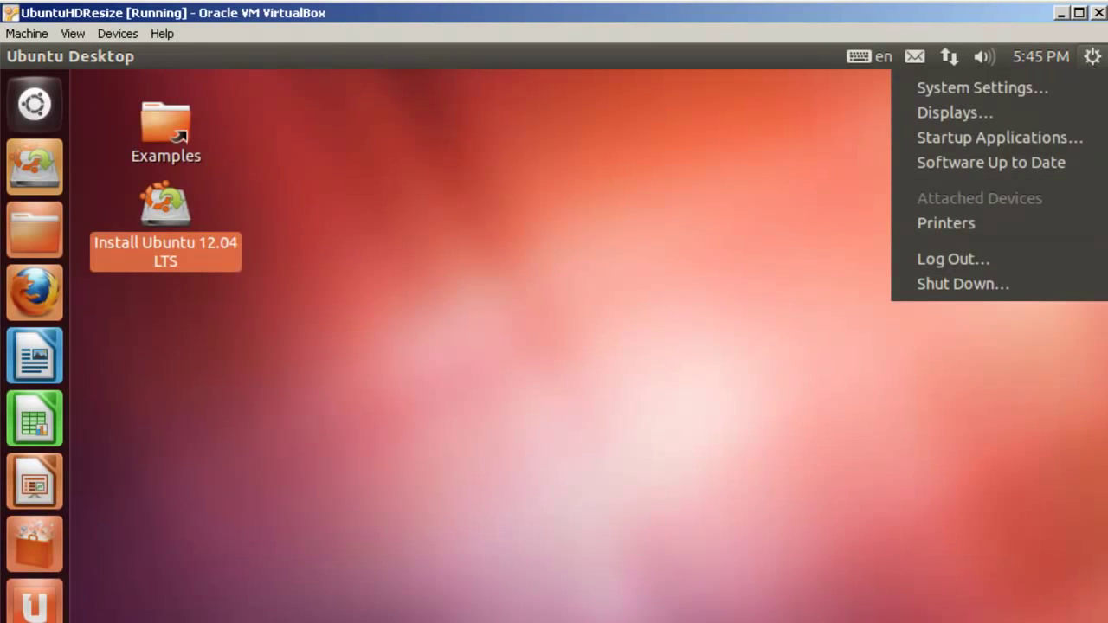
click(992, 286)
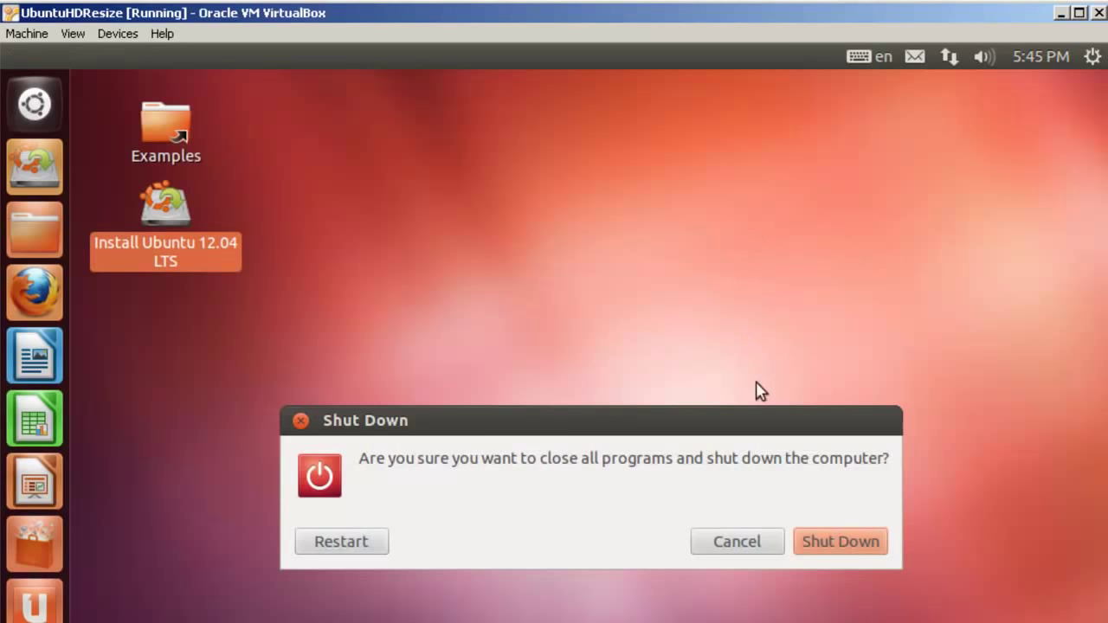
click(868, 544)
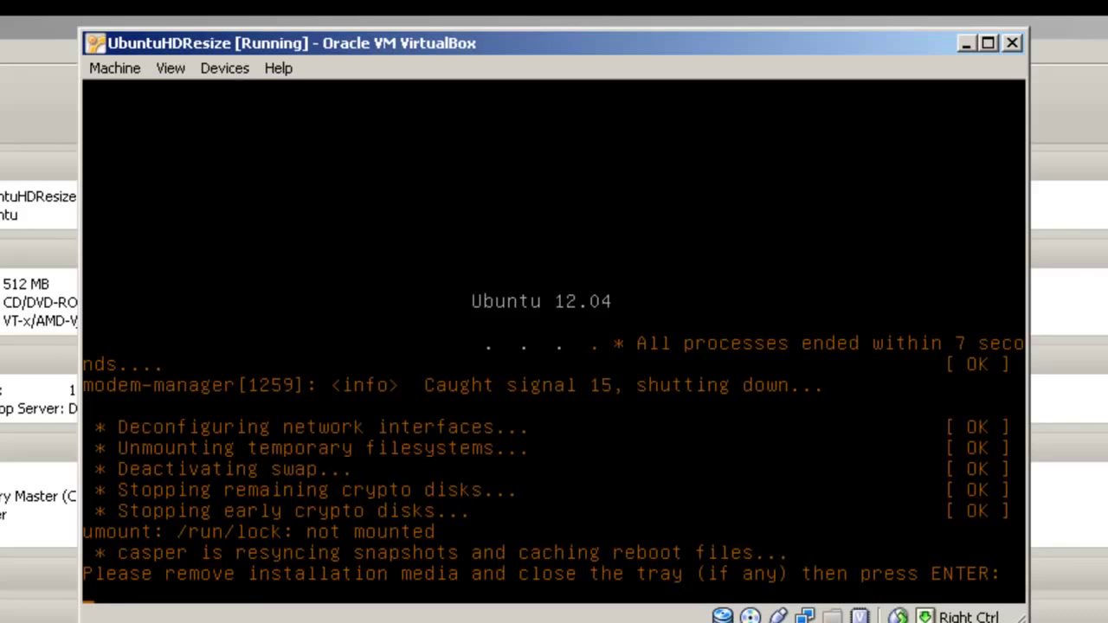
key(Return)
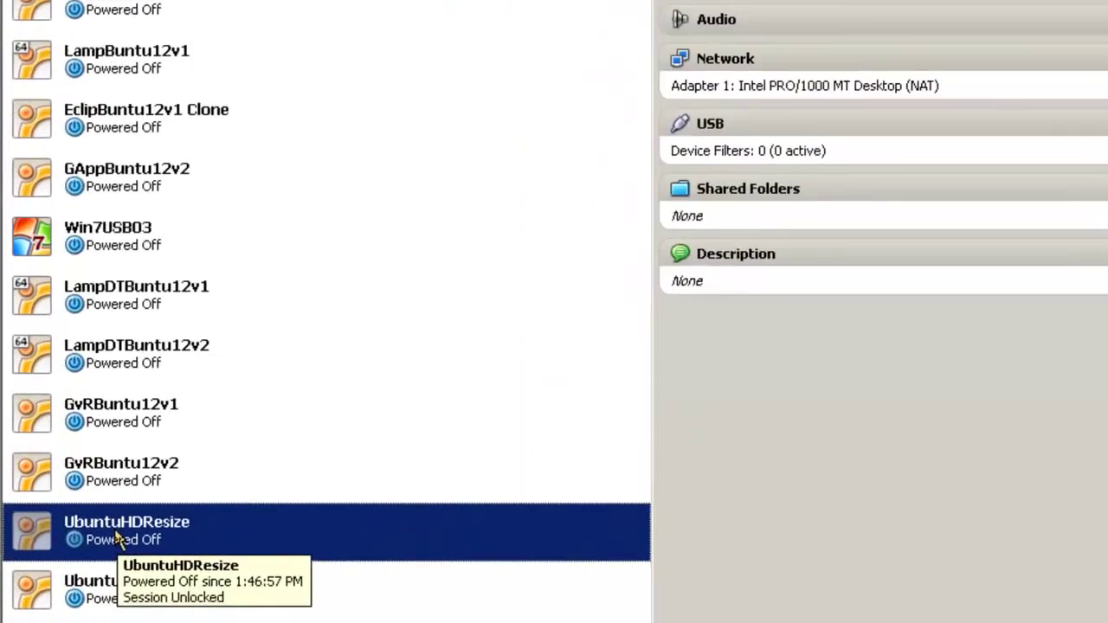
Start the UbuntuHDResize virtual machine in VirtualBox and bring up its installed Ubuntu desktop
right_click(62, 575)
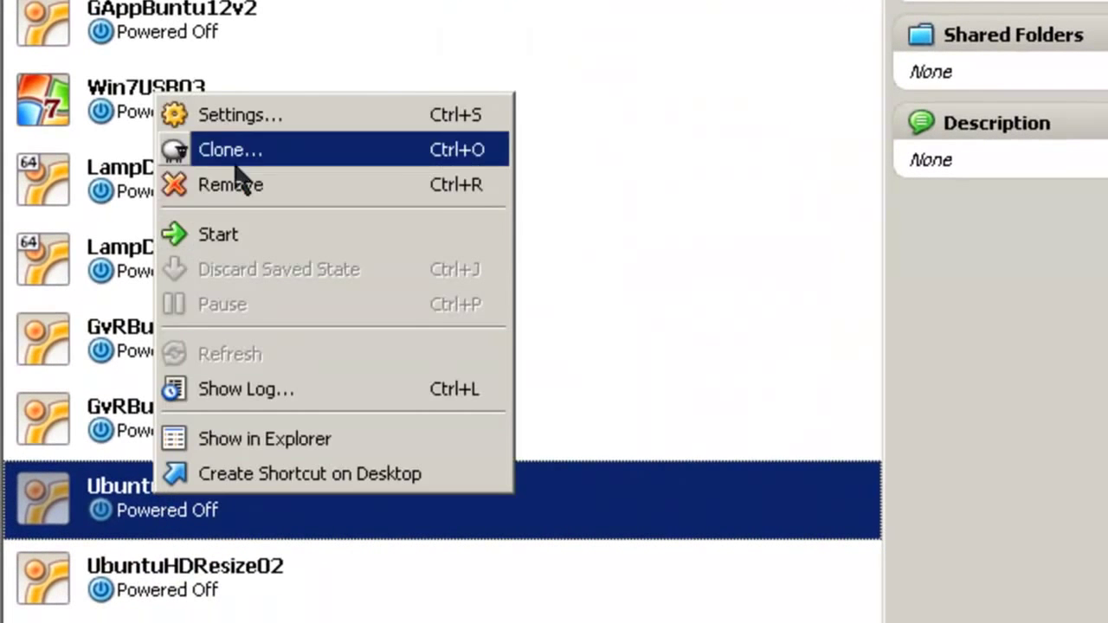
click(221, 236)
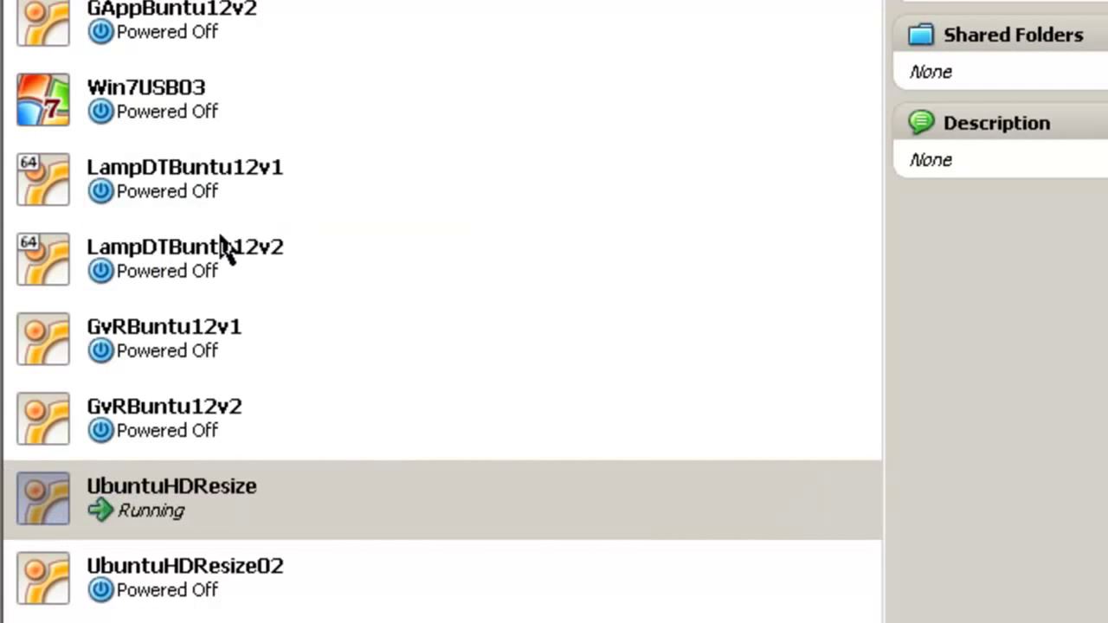
double_click(285, 506)
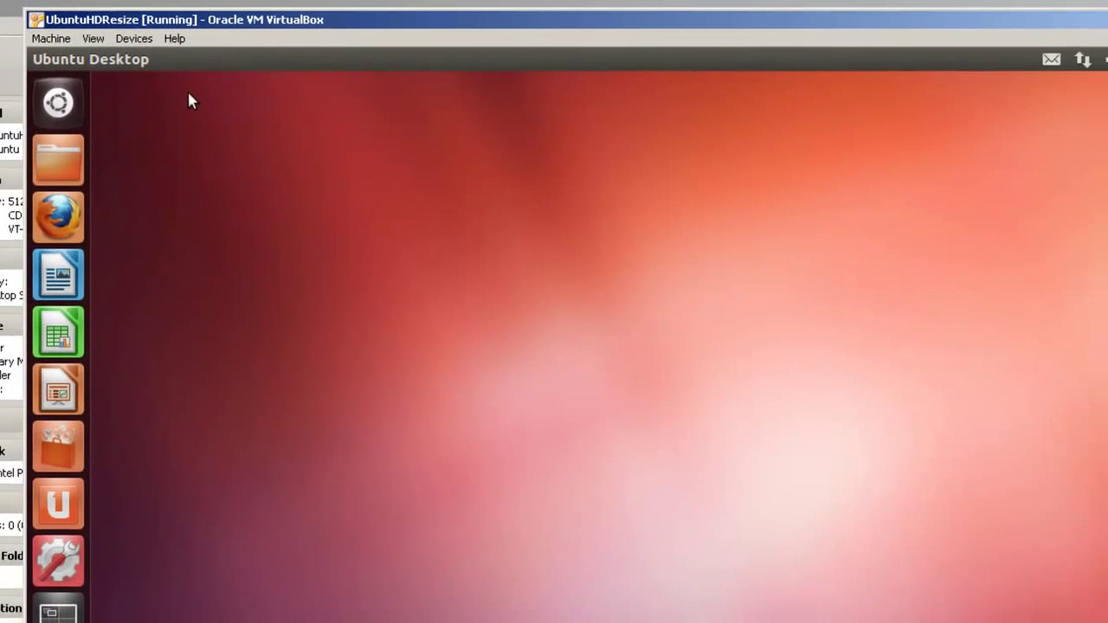
Examine the 13 GB hard disk in a widened Disk Utility window and compare it with the virtual machine's storage settings
click(59, 104)
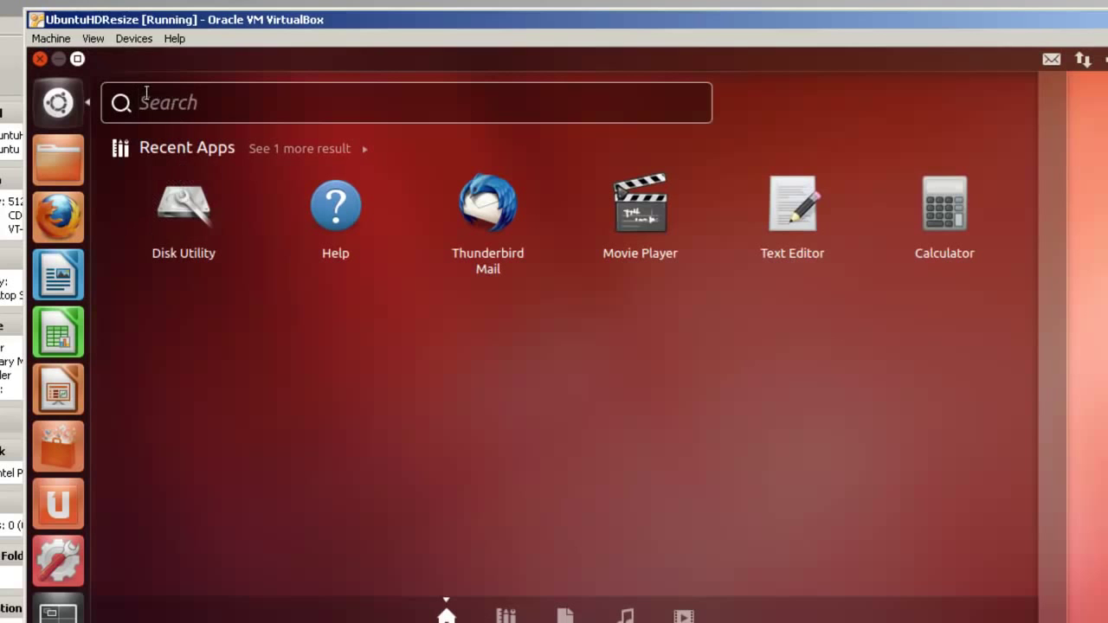
click(196, 206)
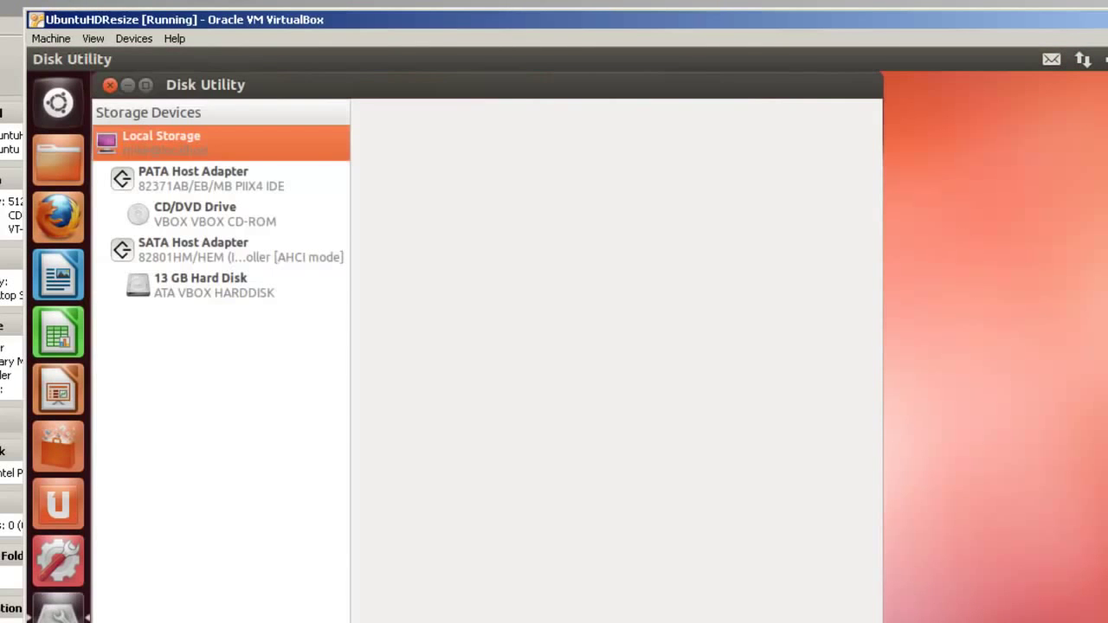
drag(367, 91, 647, 106)
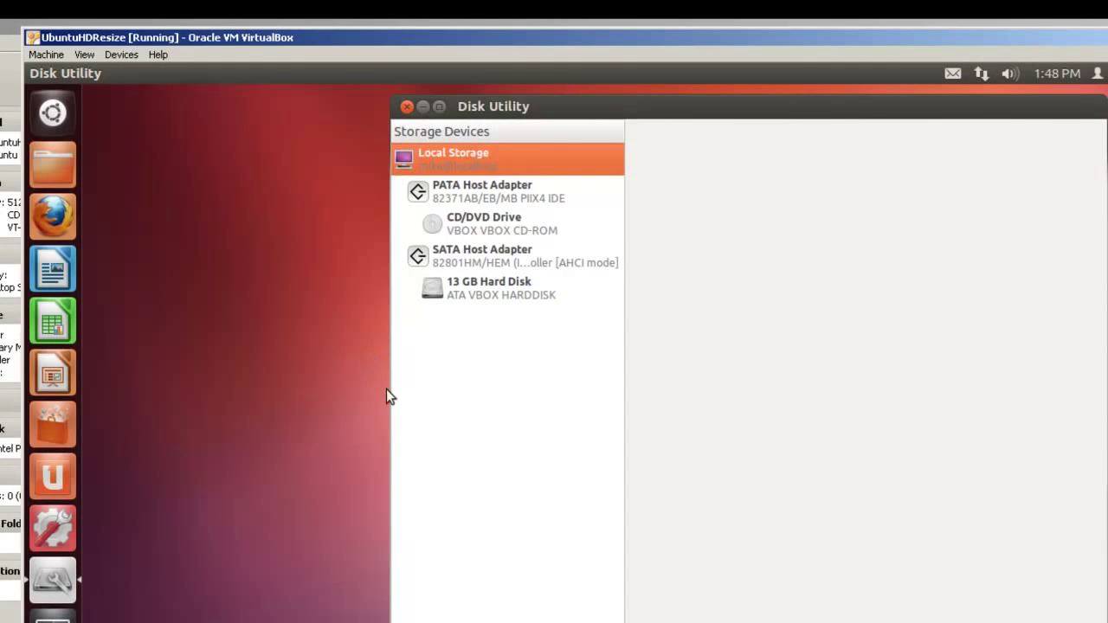
drag(389, 394, 98, 411)
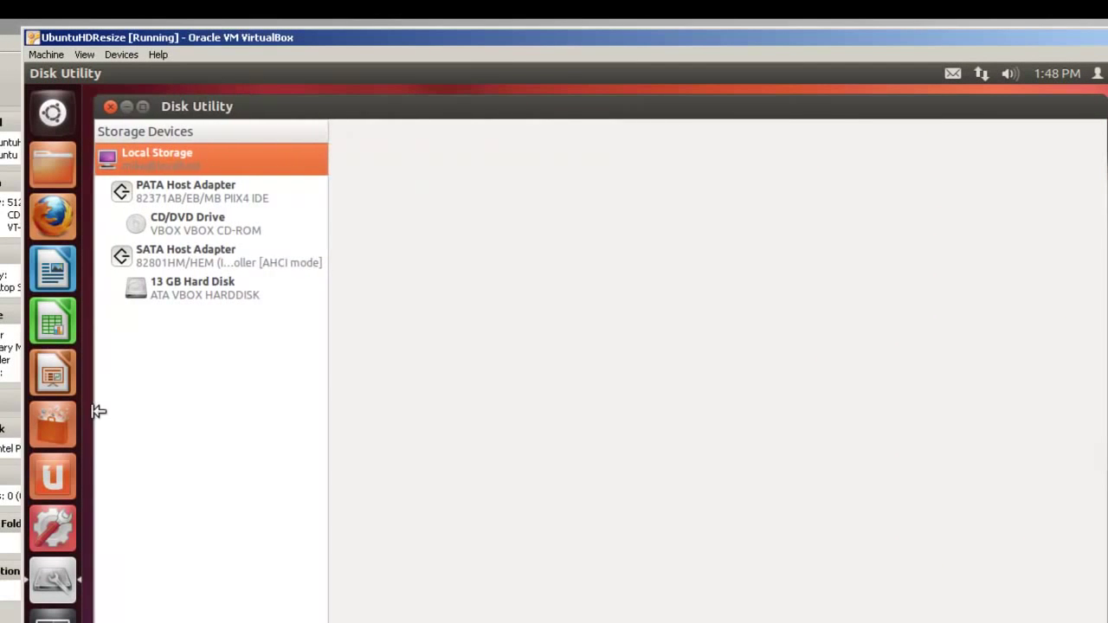
click(194, 288)
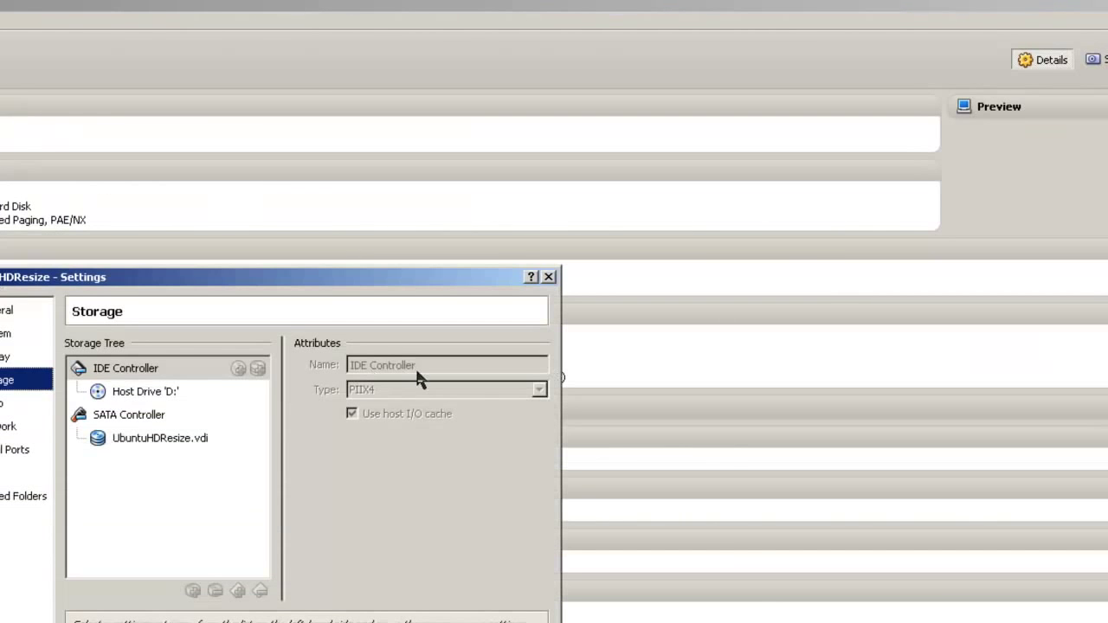
drag(205, 277, 49, 161)
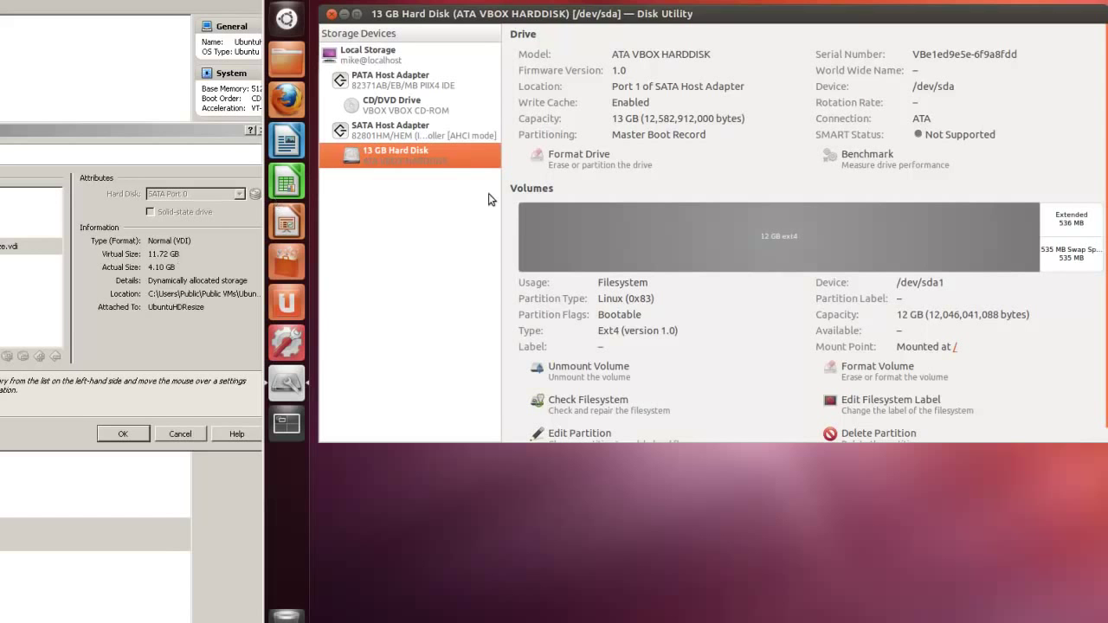
Search Ubuntu's applications for terminal and open a Terminal window
click(286, 19)
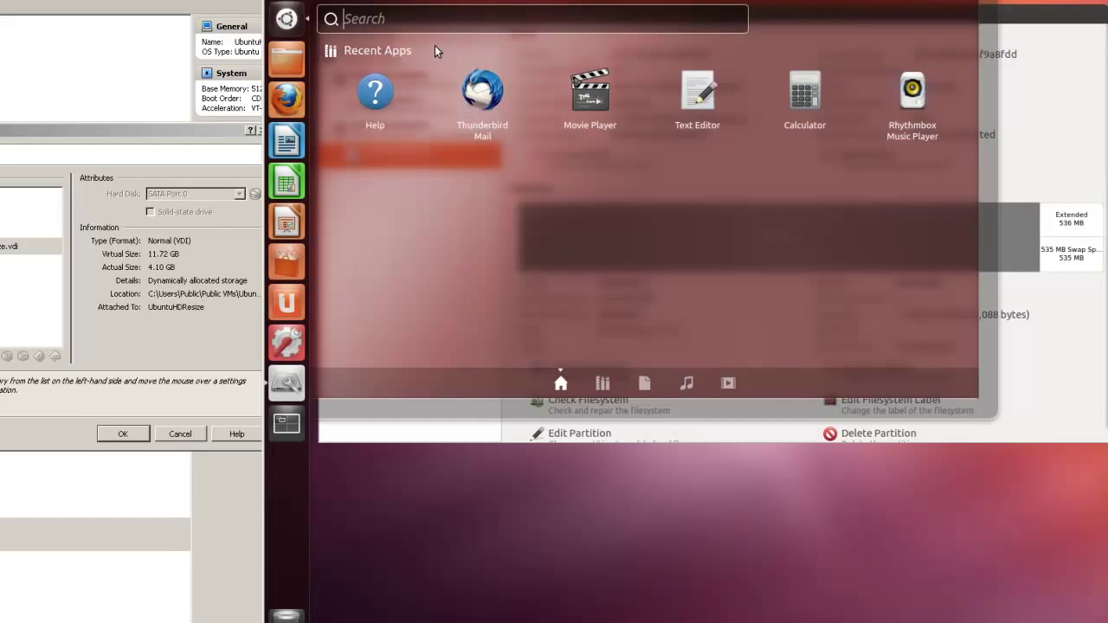
text(ter)
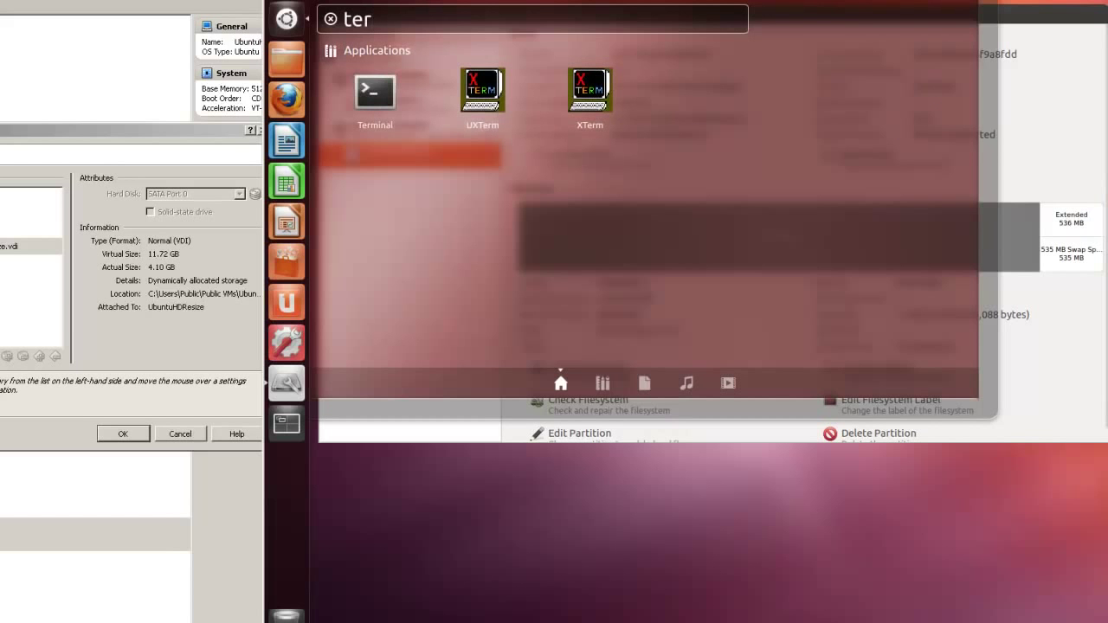
text(minal)
key(Return)
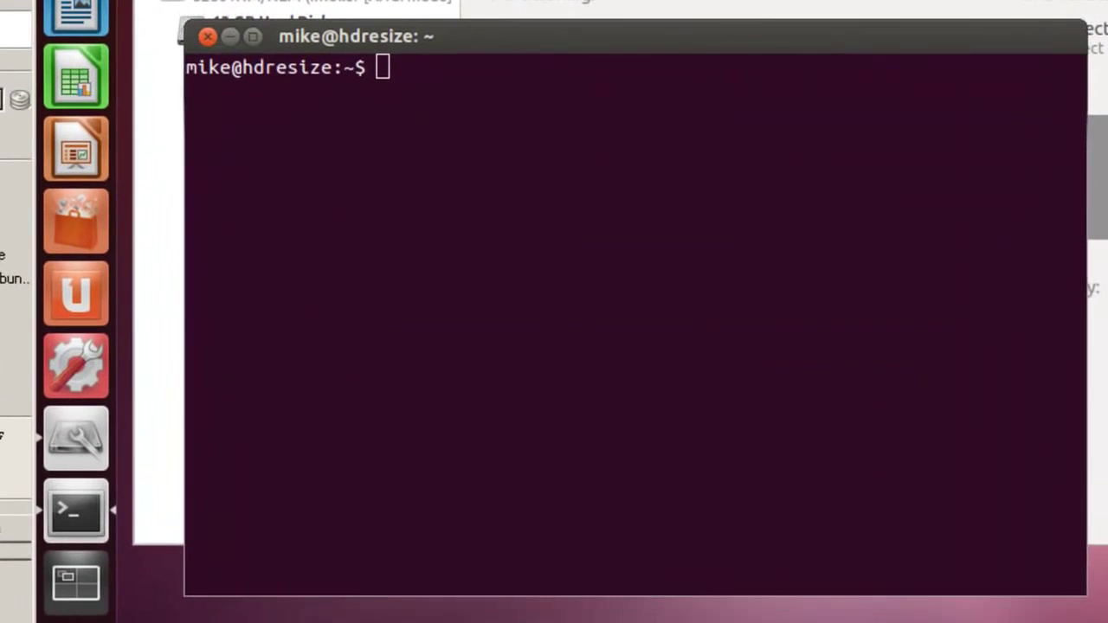
click(618, 408)
Check the swap partition and its usage by running cat /proc/swaps and top in the terminal
text(c)
key(BackSpace)
text(/)
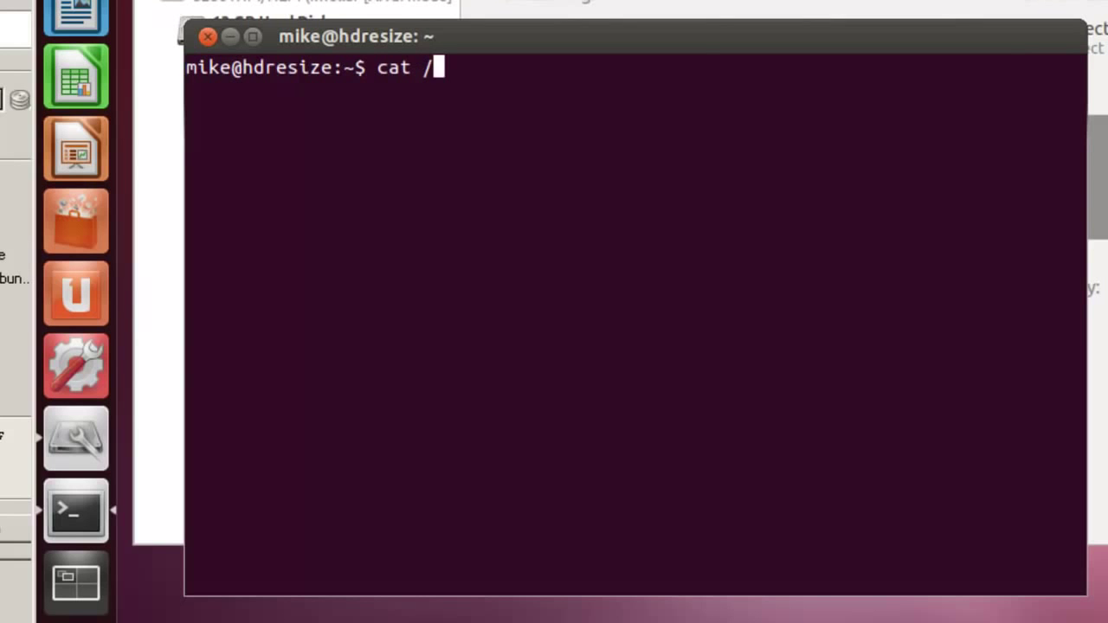
text(proc/swaps)
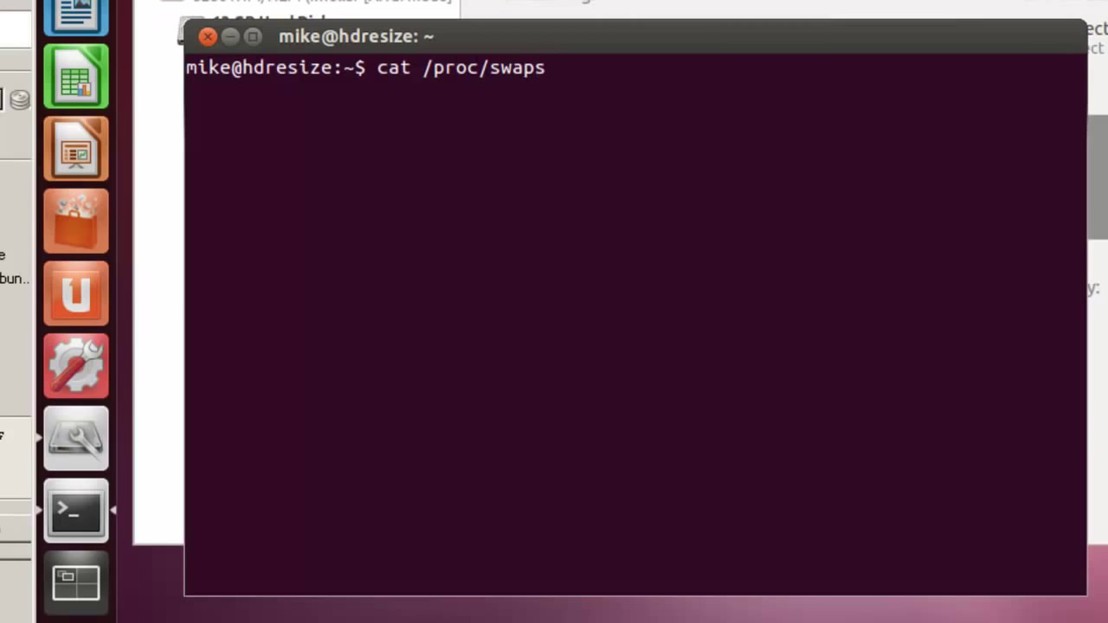
key(Return)
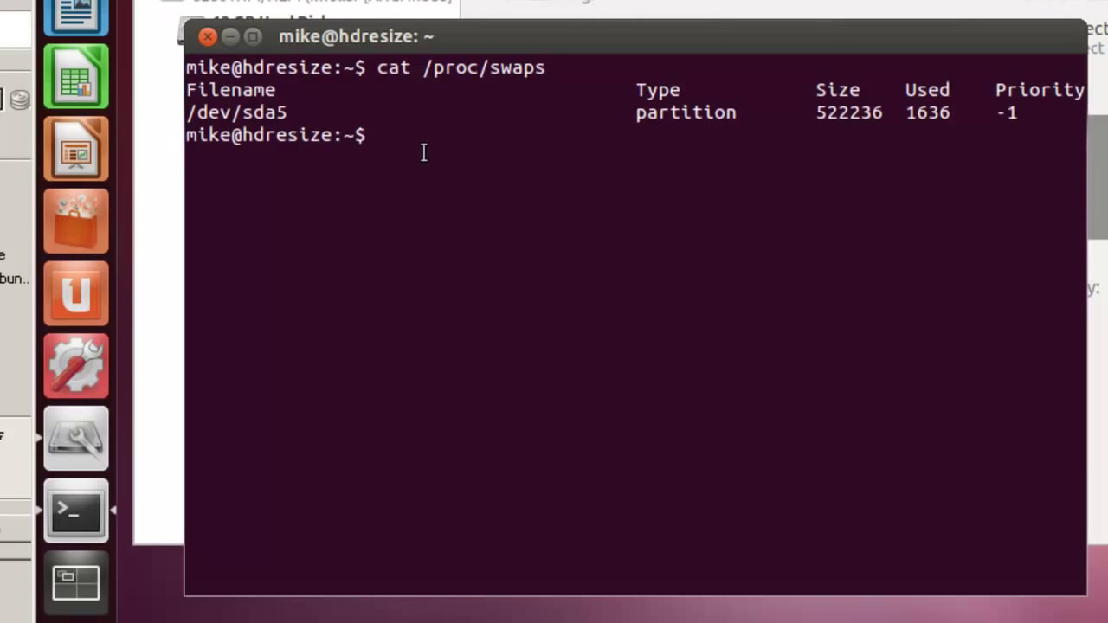
text(top)
key(Return)
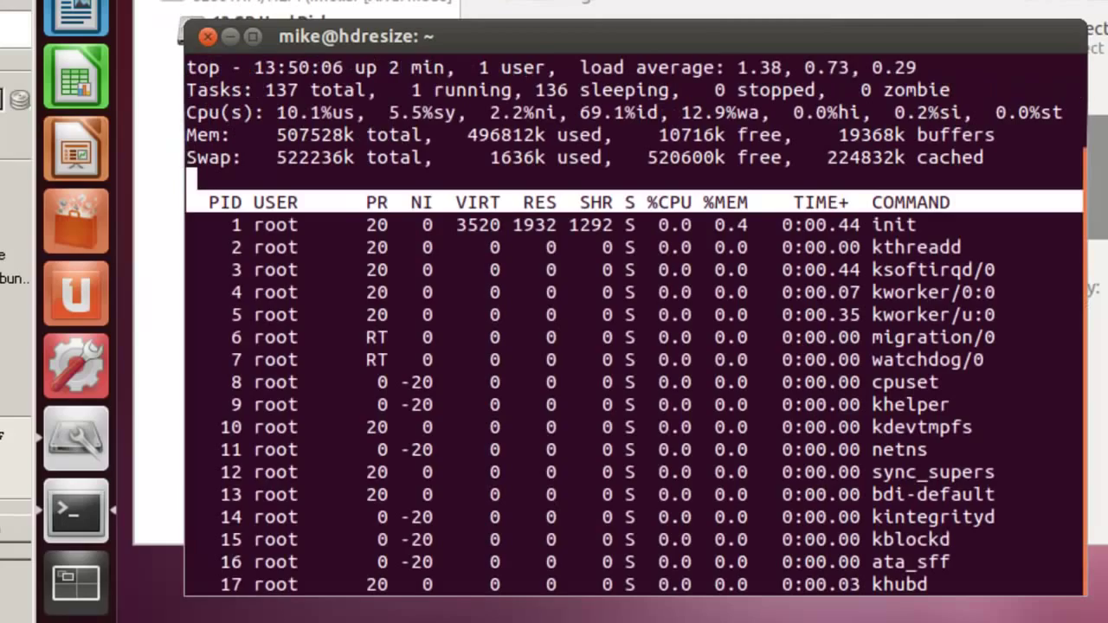